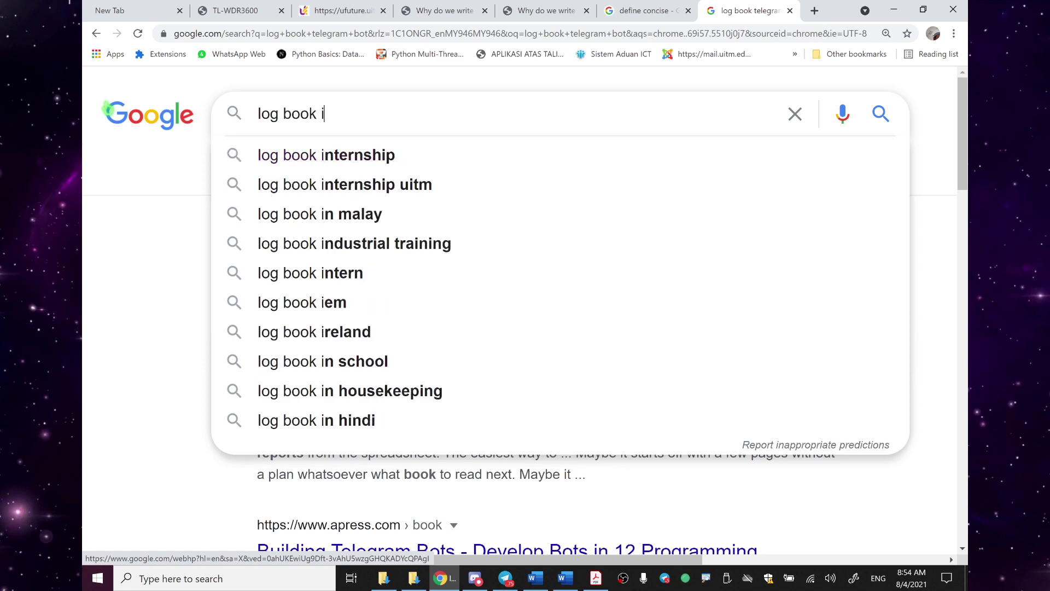
# Search Google for "log book in ms team".
pyautogui.write('team')
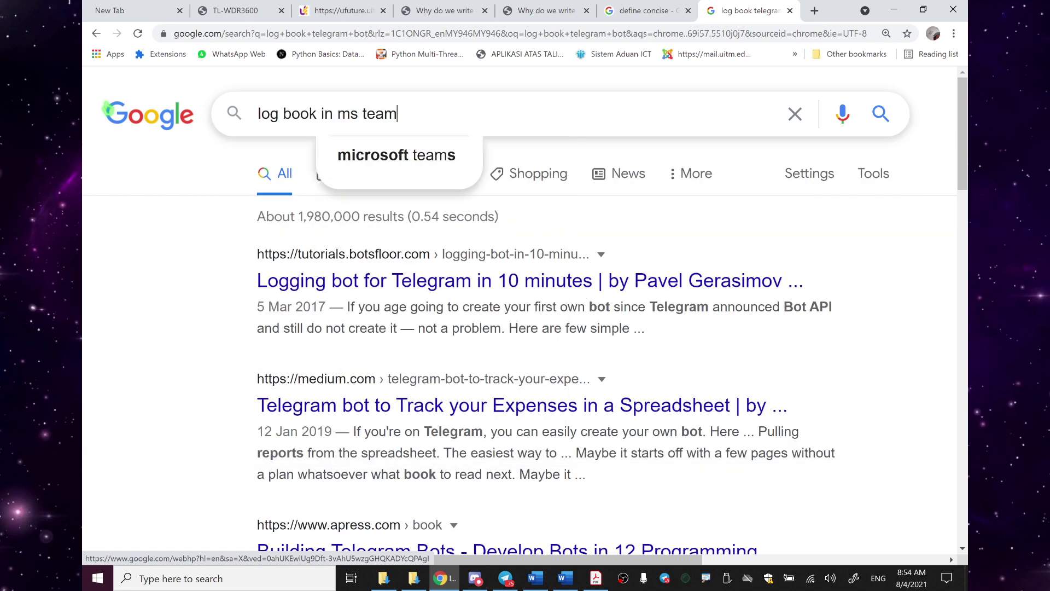
pyautogui.press('Return')
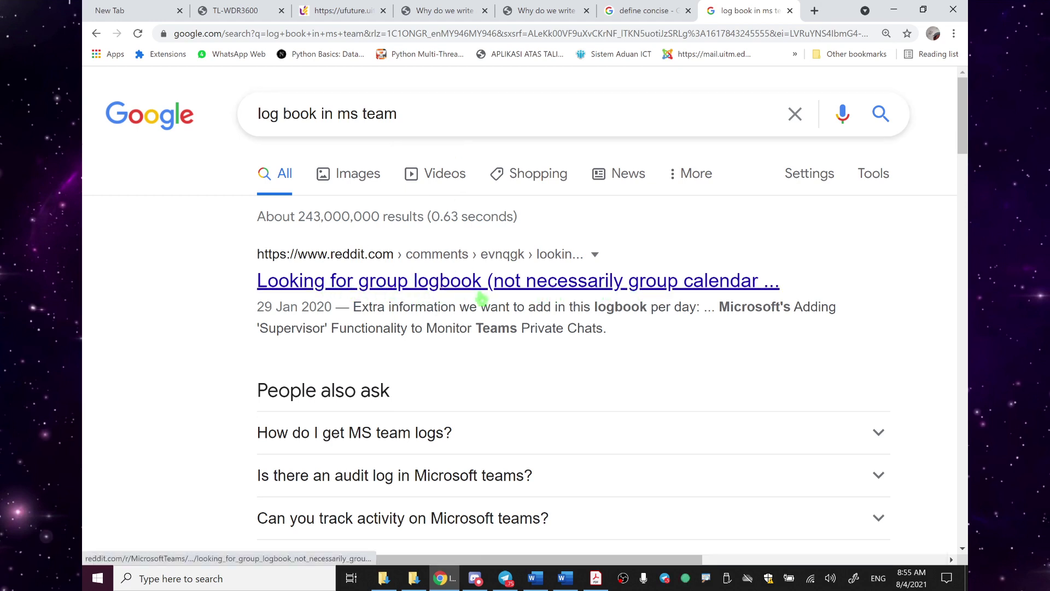
pyautogui.press('/')
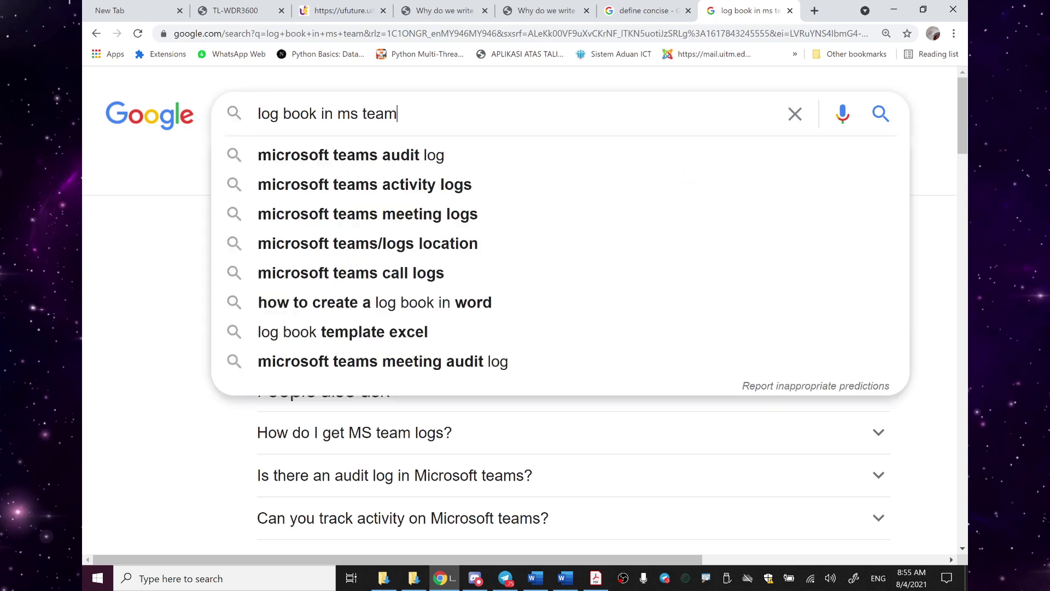
pyautogui.hotkey('ctrl', 'a')
pyautogui.click(159, 248)
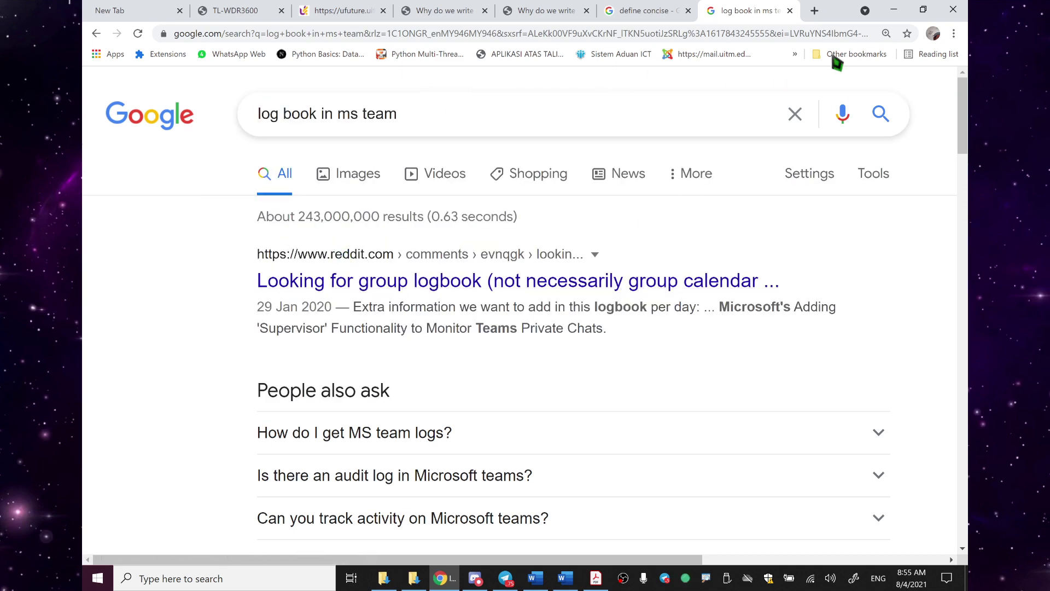
# Search the web for "google calendar".
pyautogui.click(593, 36)
pyautogui.write('g')
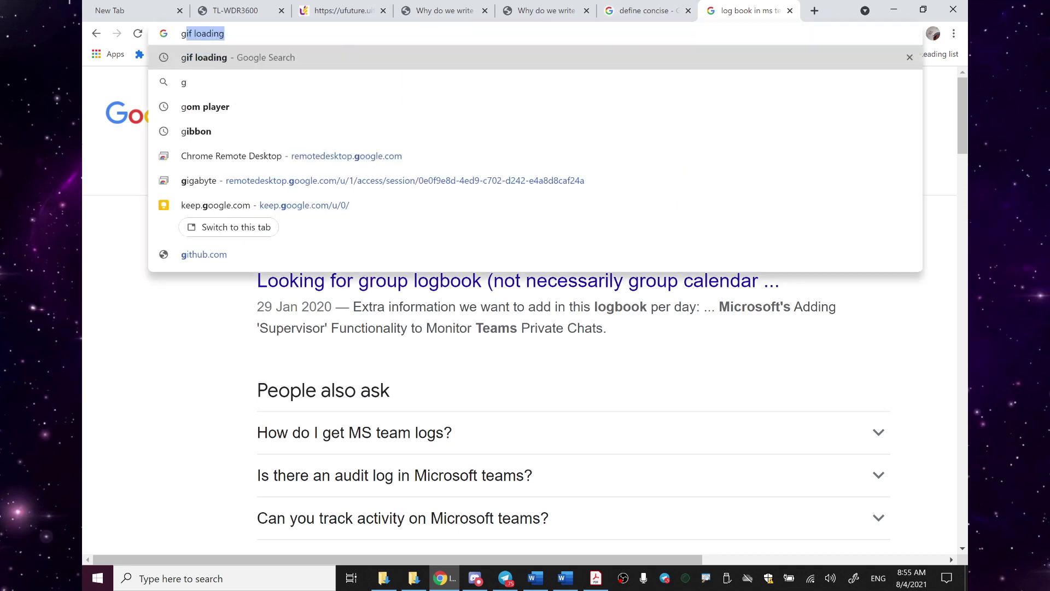
pyautogui.write('oogle calendar')
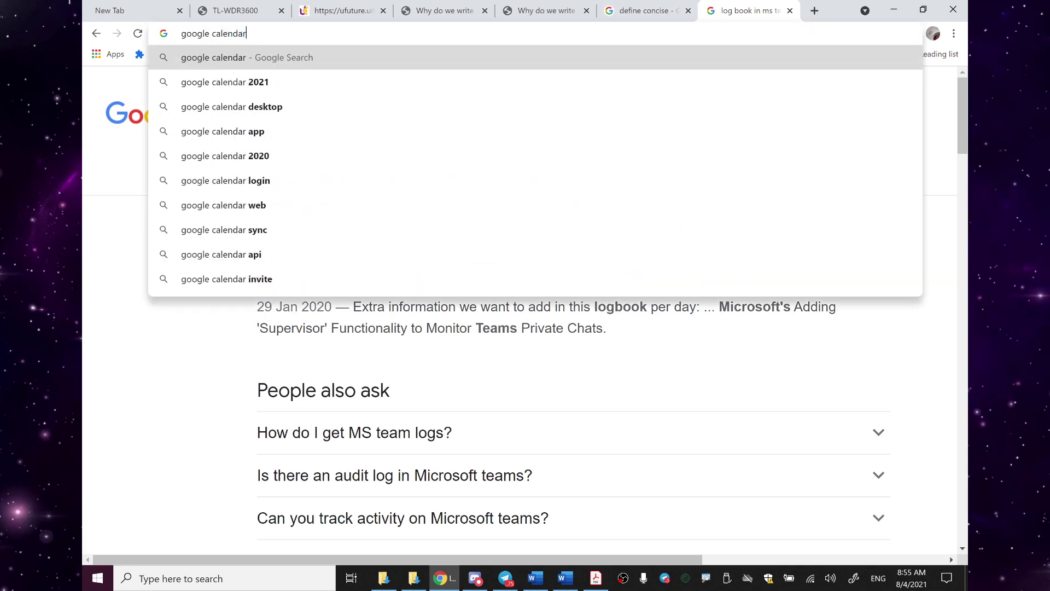
pyautogui.press('Return')
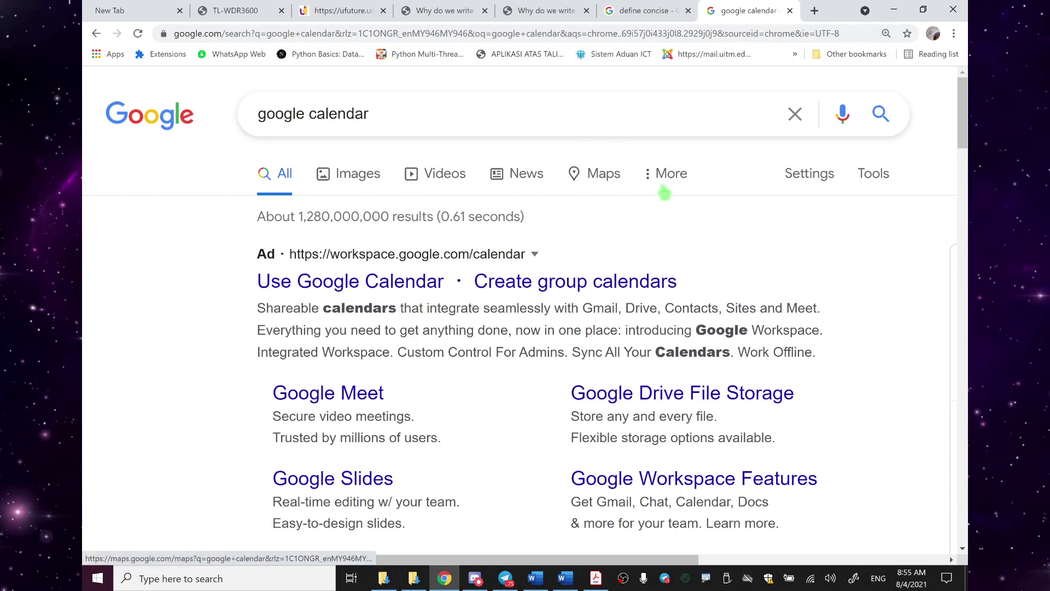
# Examine the Google Workspace Calendar product page and its included applications, and return to the search results.
pyautogui.scroll(-1, 569, 236)
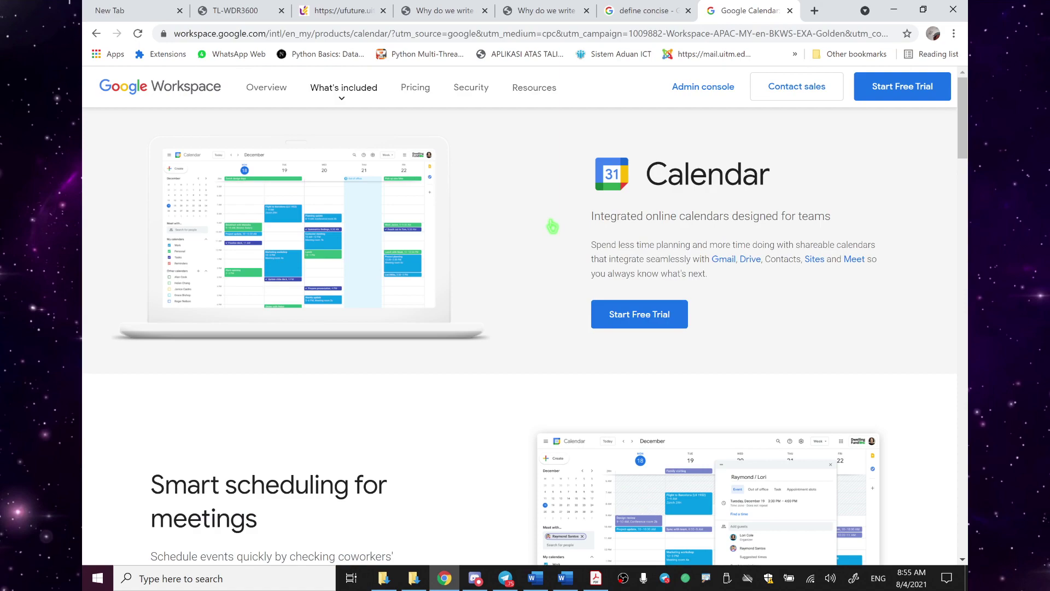
pyautogui.scroll(-7, 671, 363)
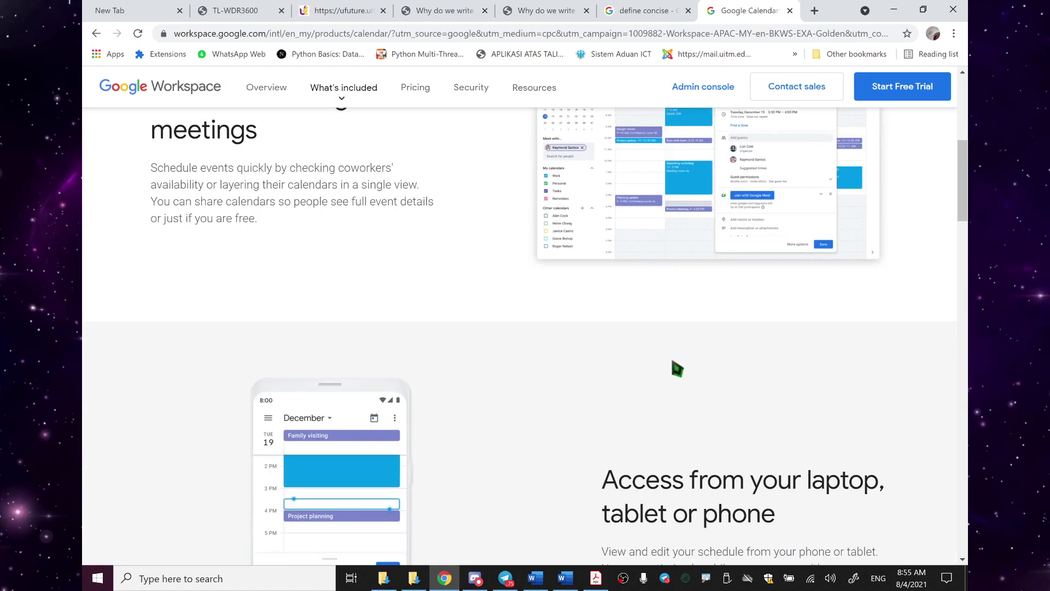
pyautogui.scroll(-13, 677, 368)
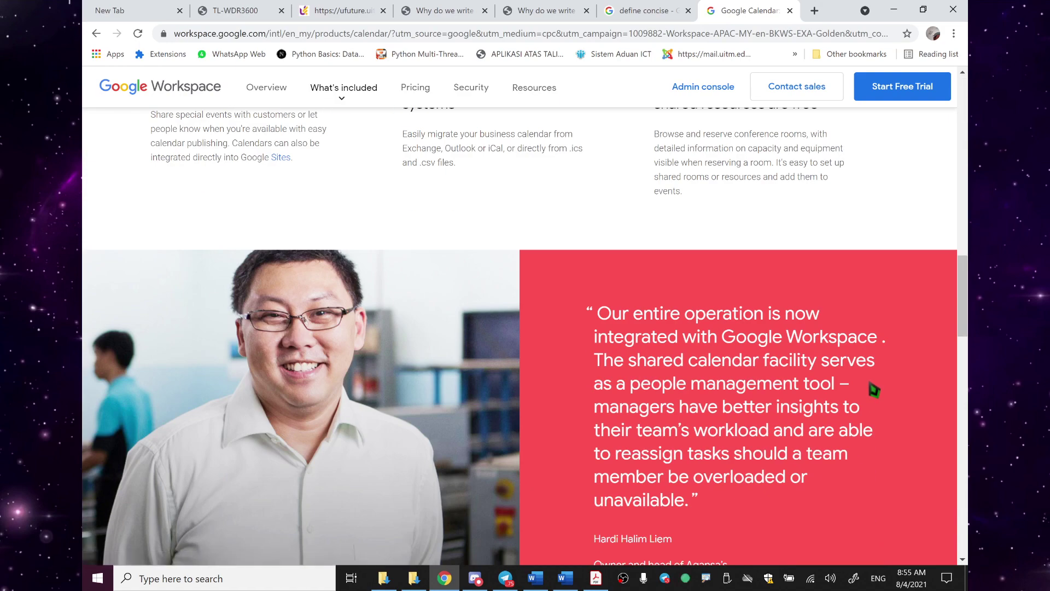
pyautogui.scroll(20, 875, 390)
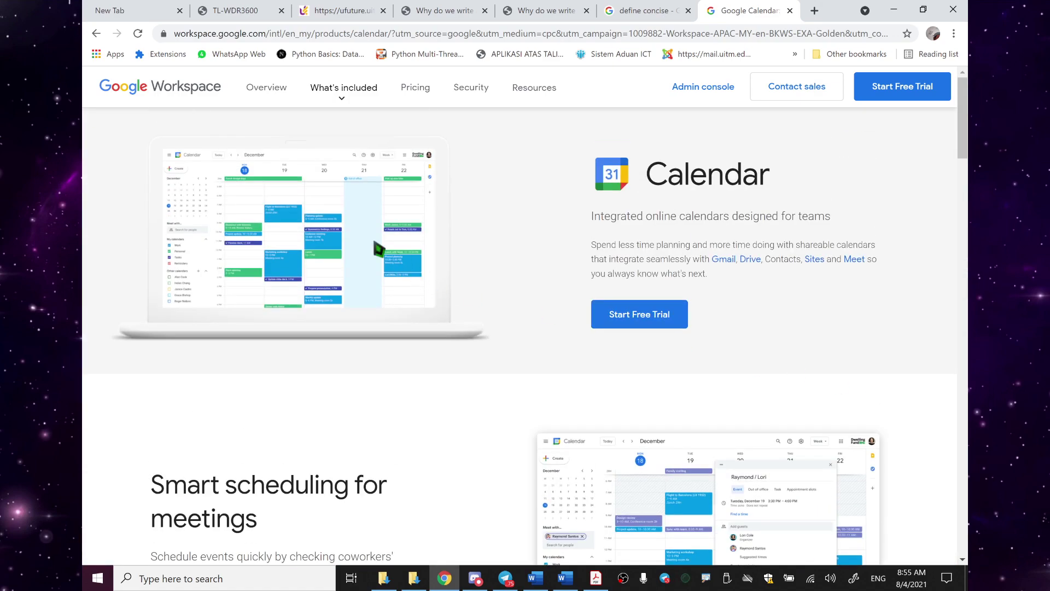
pyautogui.click(347, 101)
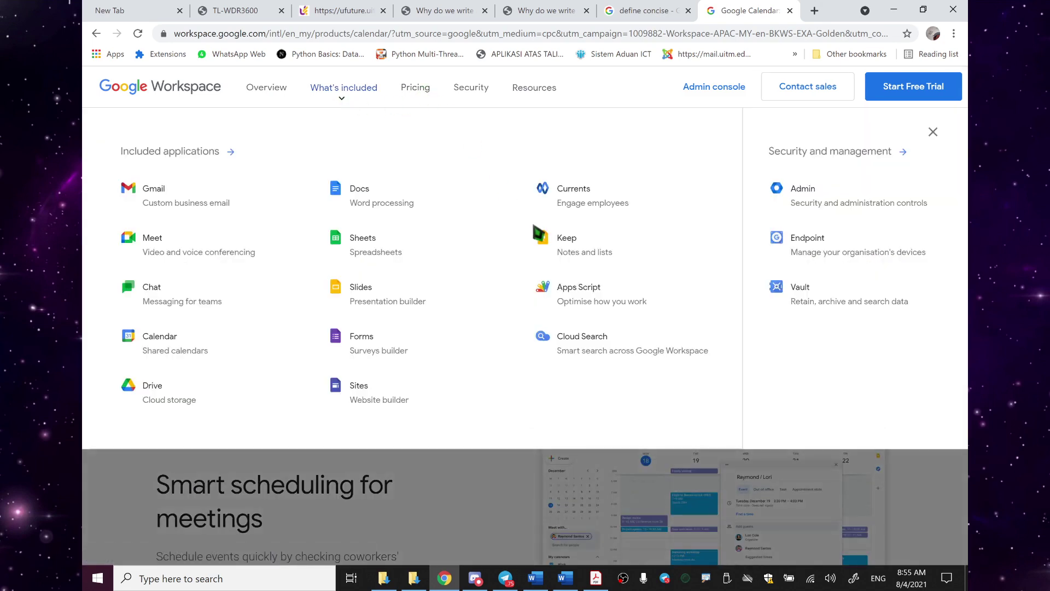
pyautogui.click(96, 33)
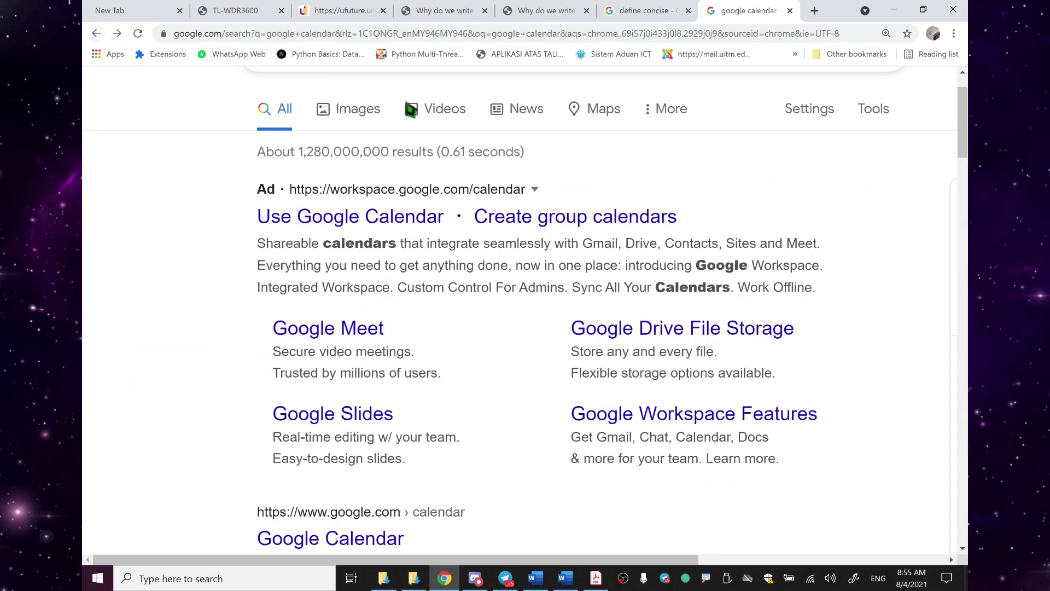
# Open Google Calendar from the search results, dismiss the snooze notice and allow the site to show notifications.
pyautogui.scroll(-5, 569, 300)
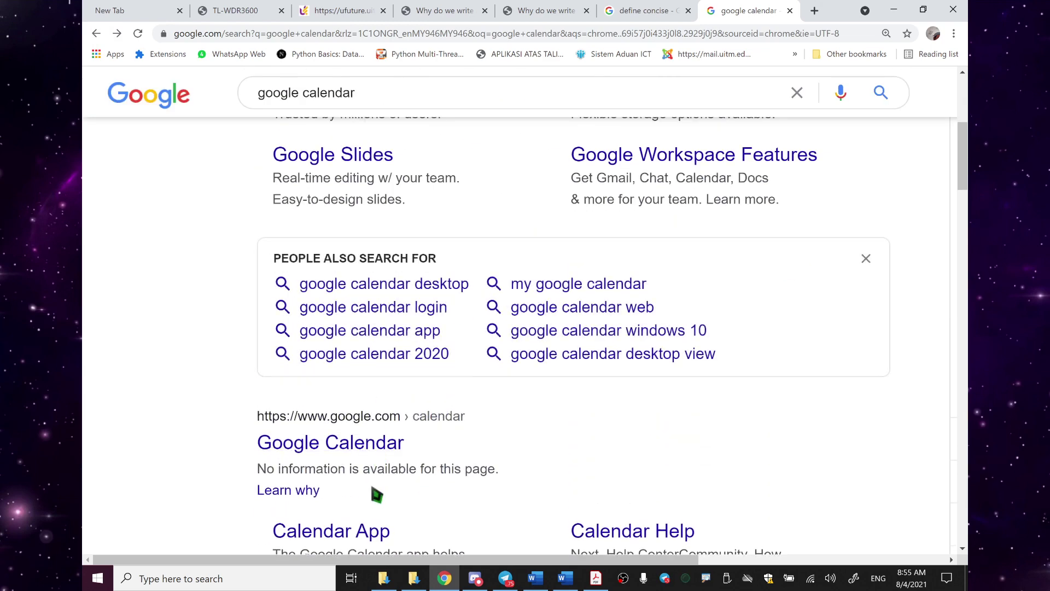
pyautogui.click(375, 450)
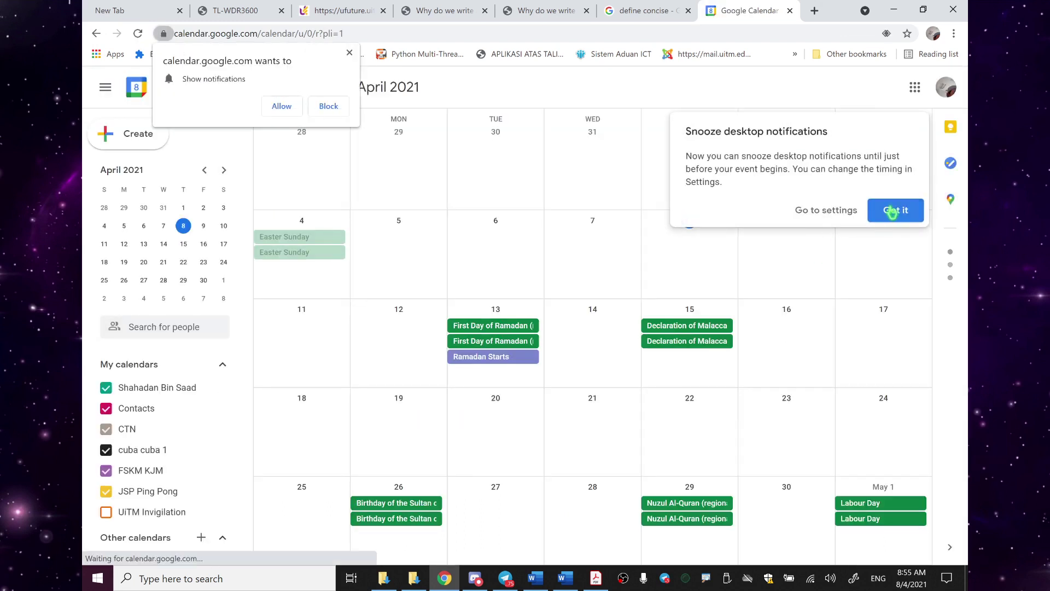
pyautogui.click(892, 211)
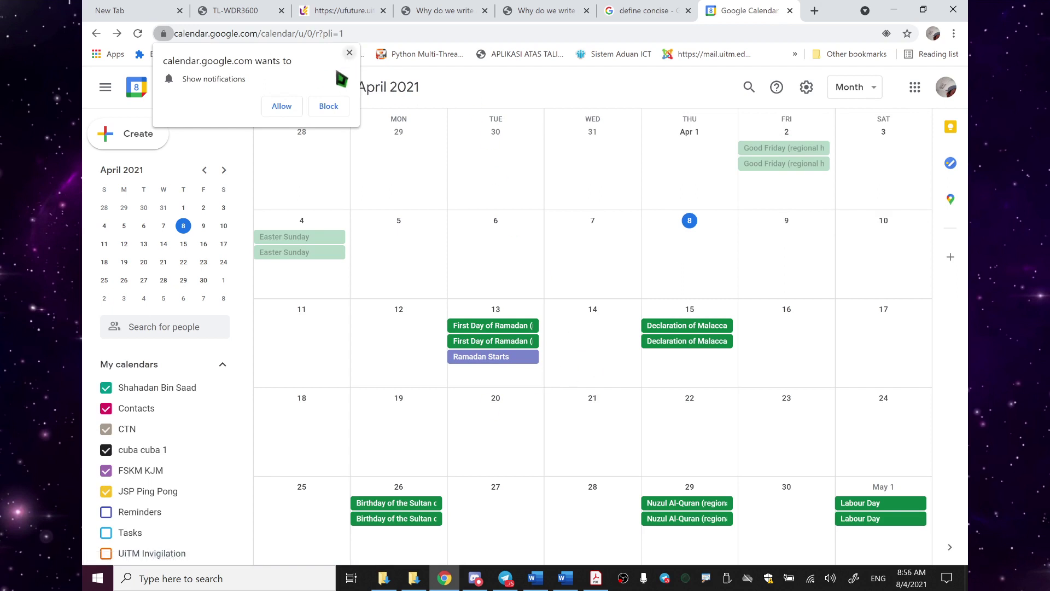
pyautogui.click(282, 107)
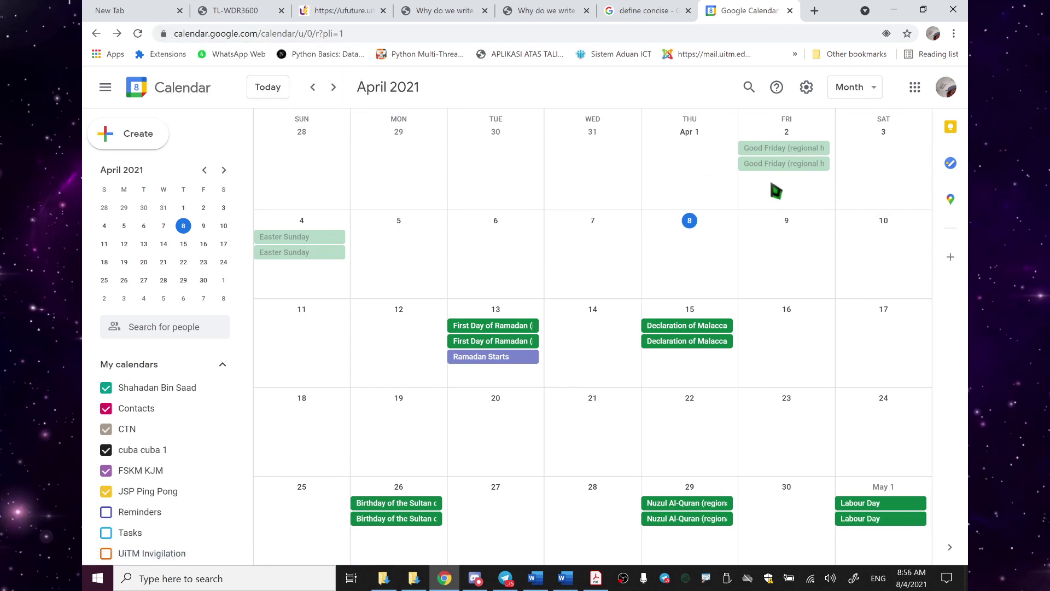
pyautogui.doubleClick(680, 262)
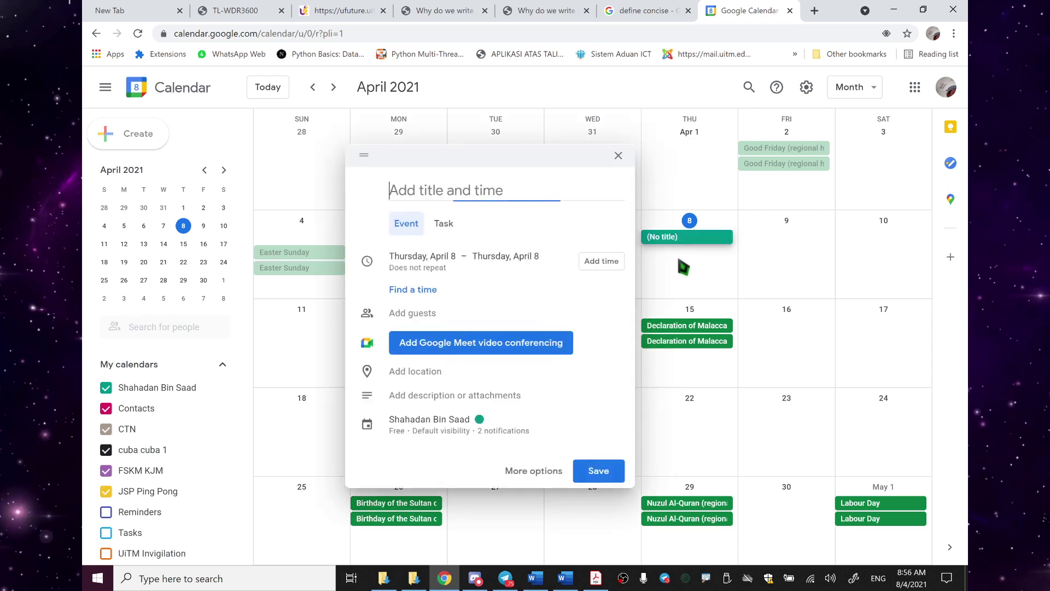
pyautogui.click(694, 232)
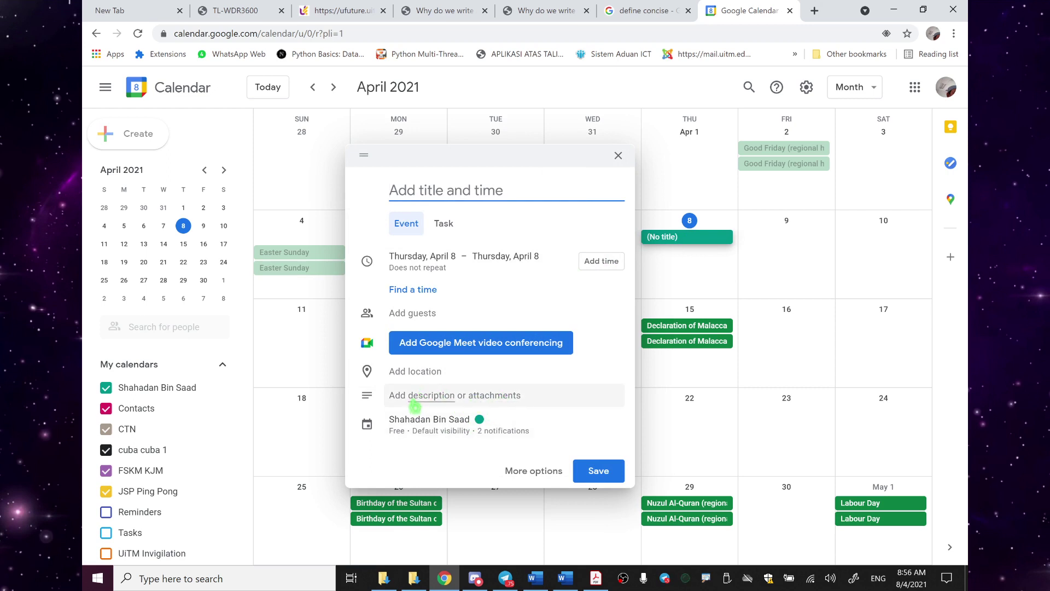
pyautogui.click(508, 398)
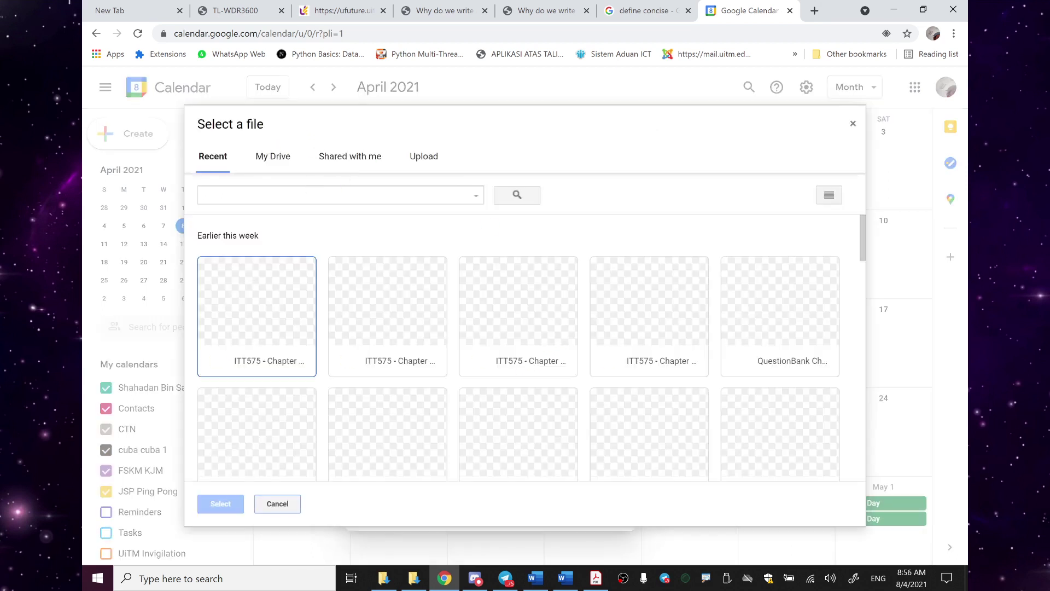
pyautogui.click(853, 124)
pyautogui.click(619, 158)
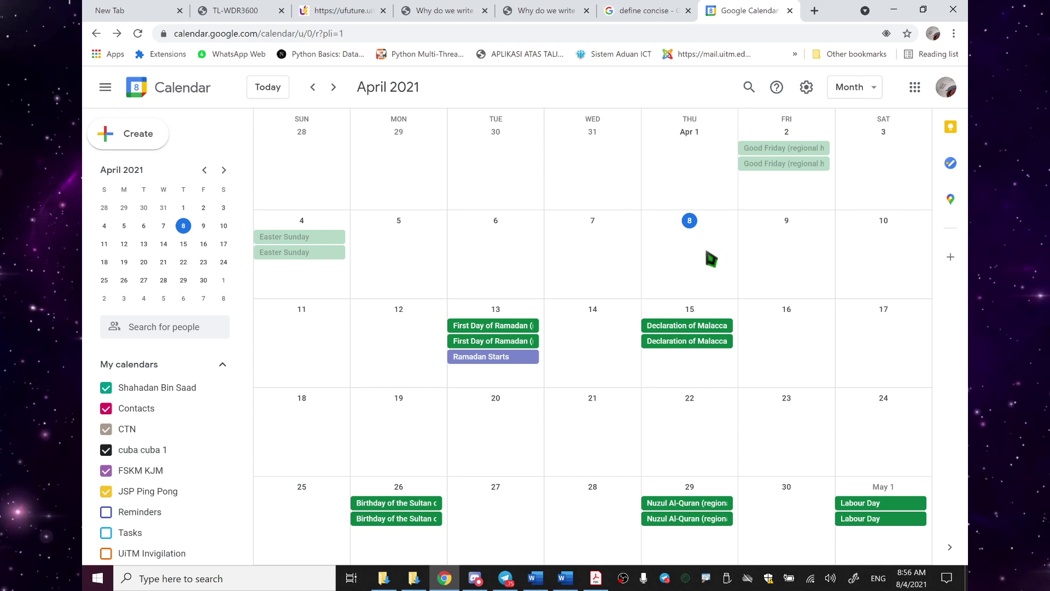
# Examine the calendars listed under My calendars and Other calendars.
pyautogui.press('n')
pyautogui.press('p')
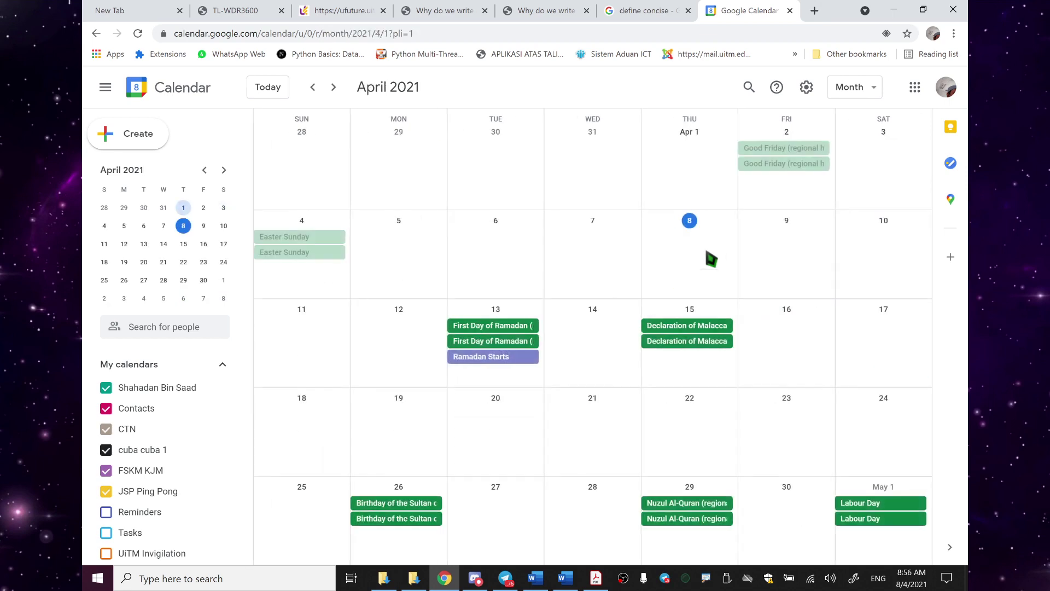
pyautogui.click(223, 364)
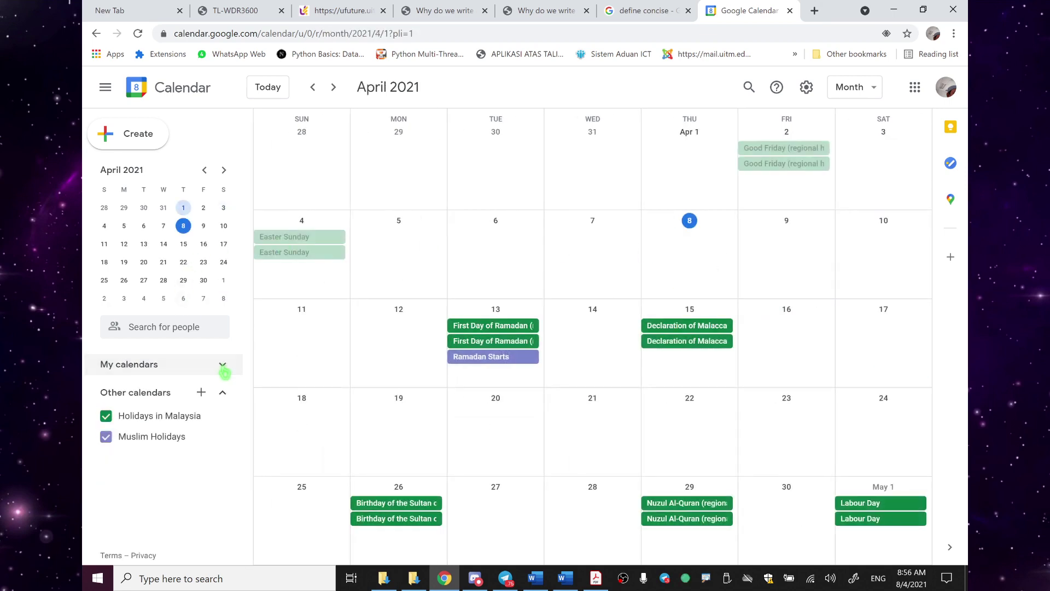
pyautogui.click(221, 374)
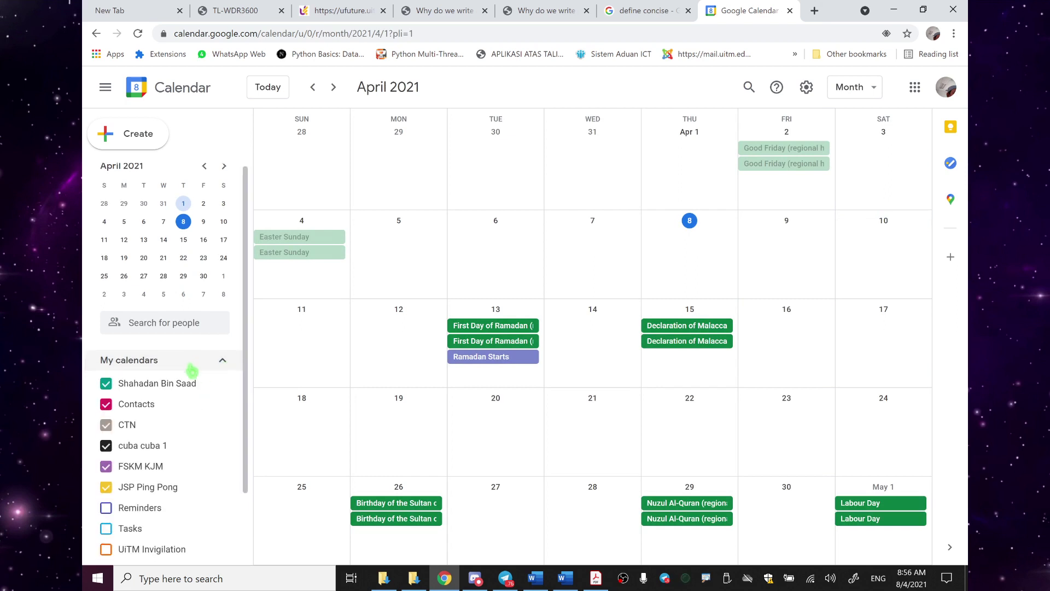
pyautogui.scroll(-2, 192, 368)
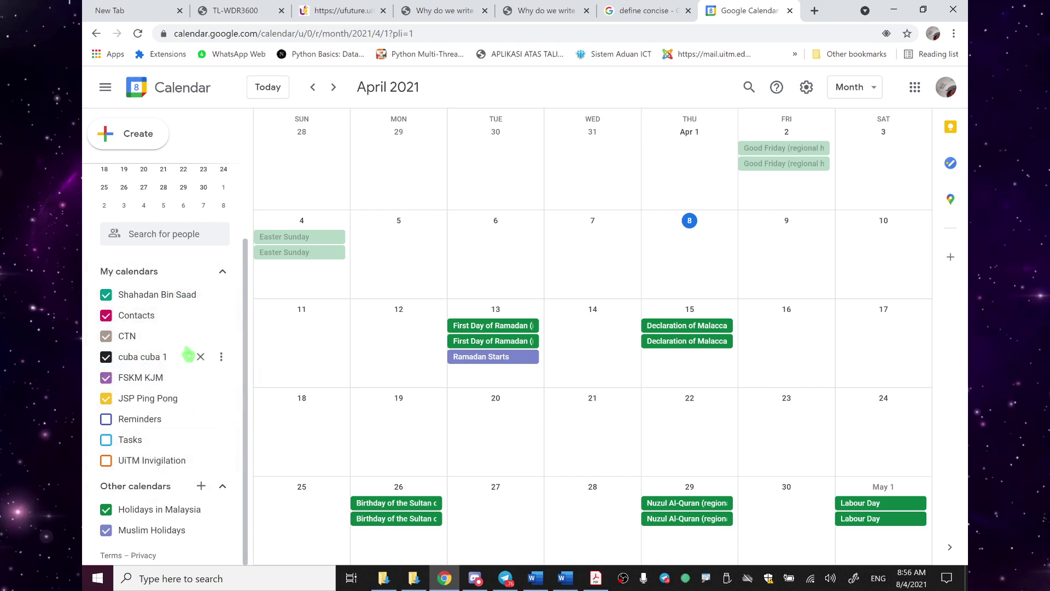
pyautogui.scroll(2, 193, 343)
pyautogui.scroll(-2, 213, 345)
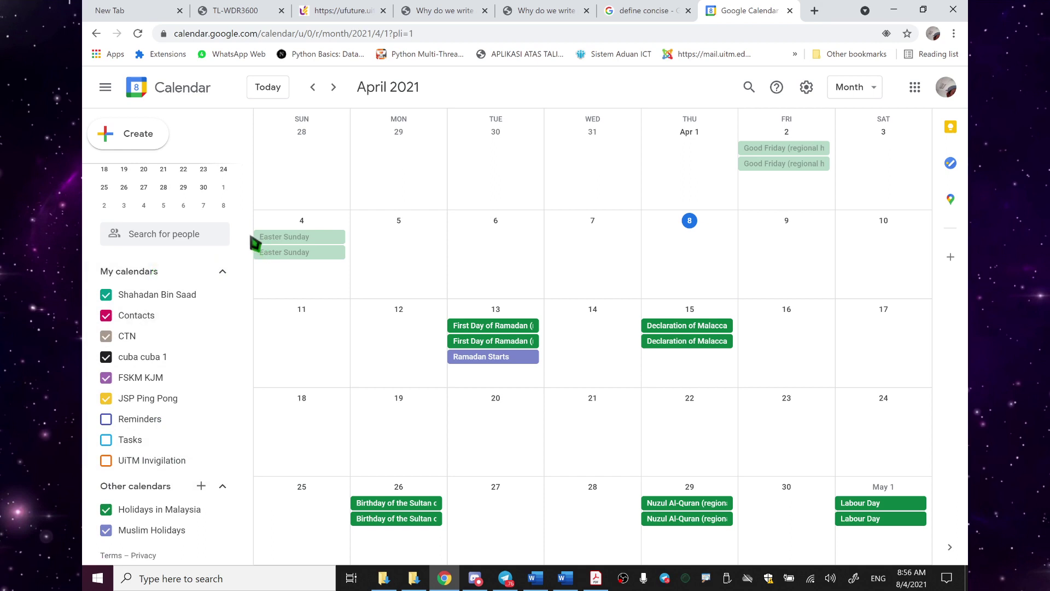
pyautogui.click(137, 141)
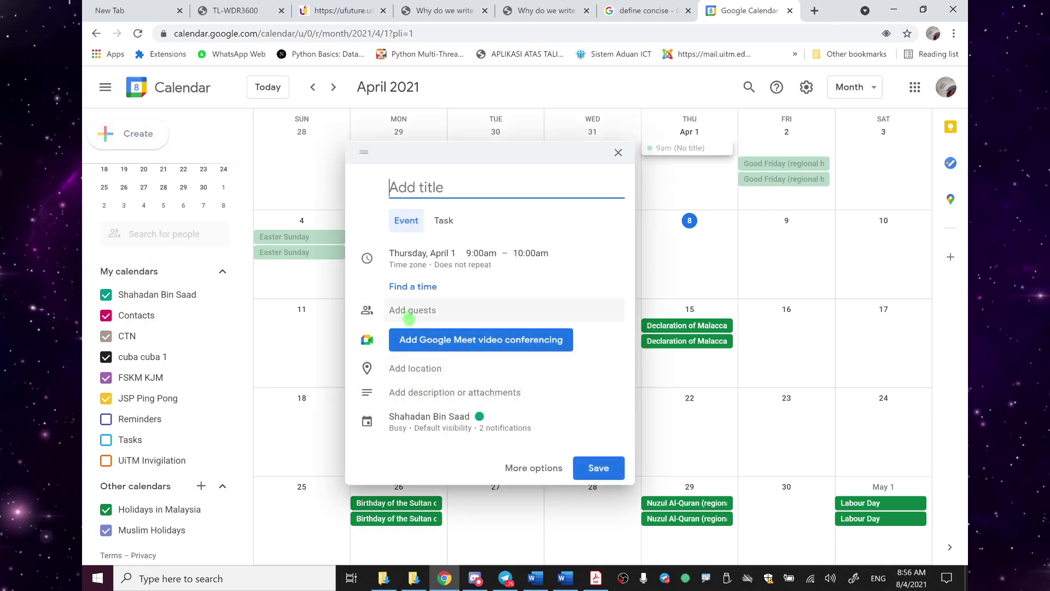
pyautogui.click(409, 317)
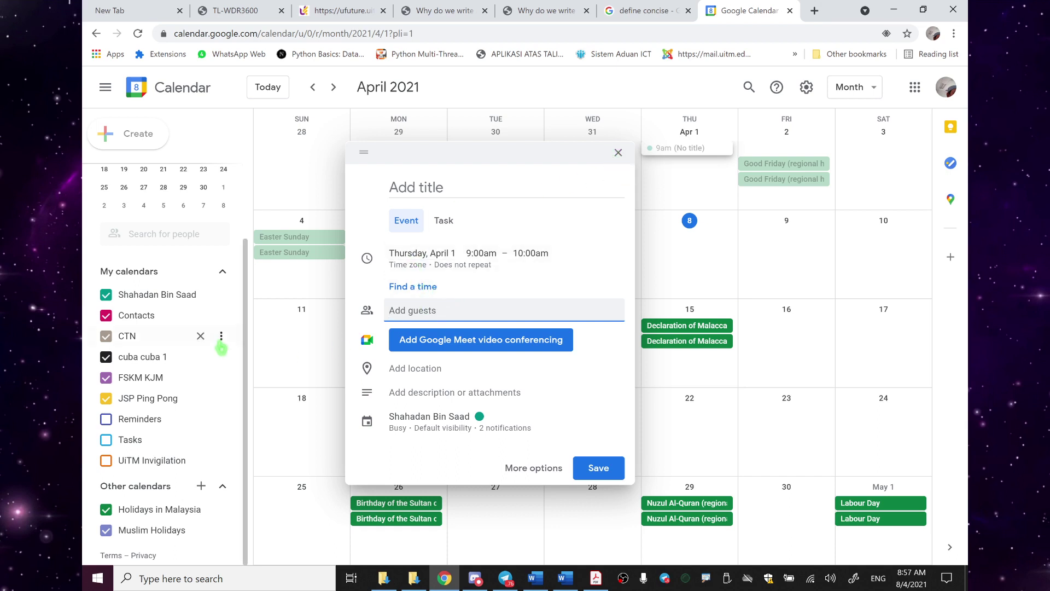
pyautogui.click(617, 154)
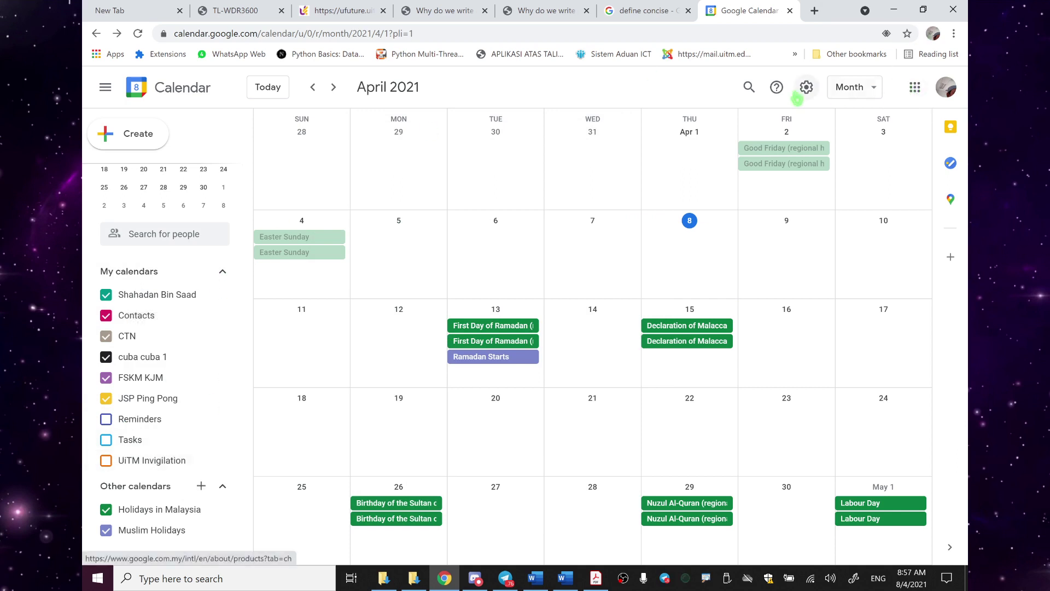
# Open the calendar settings and bring up the form for creating a new calendar.
pyautogui.click(807, 89)
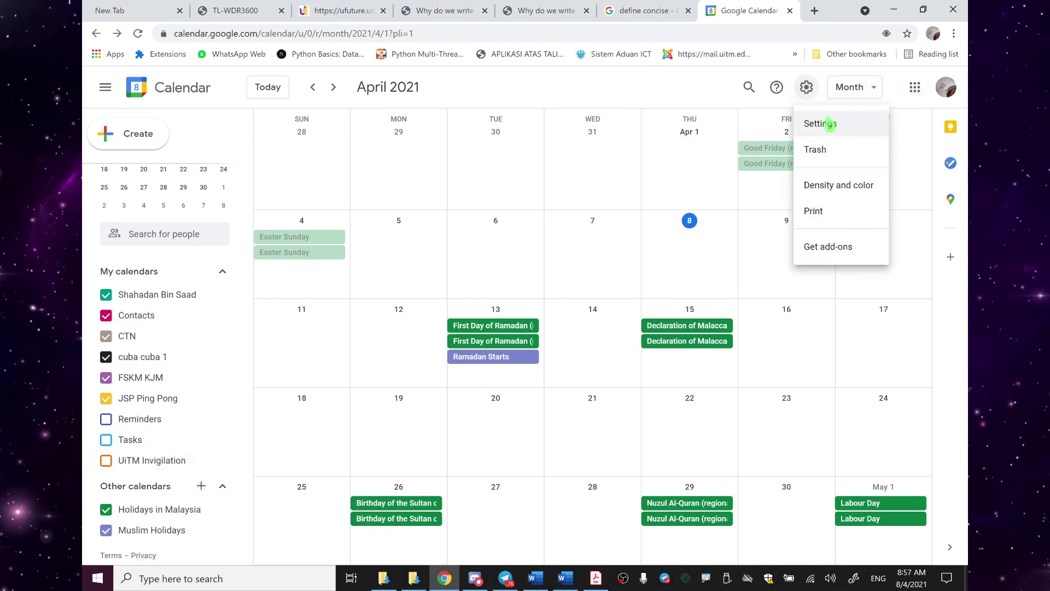
pyautogui.click(830, 126)
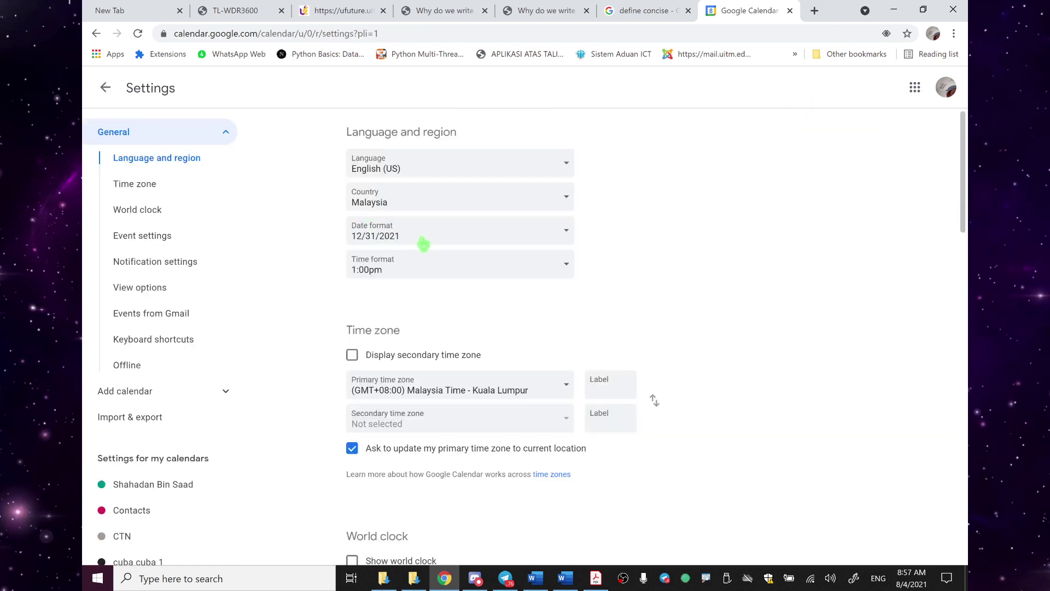
pyautogui.scroll(-1, 200, 350)
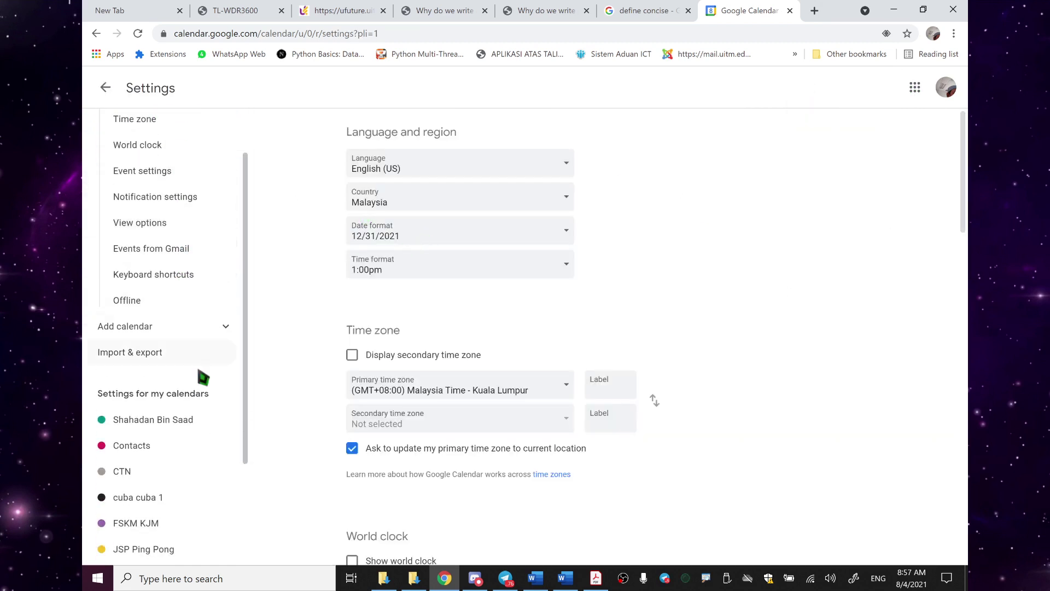
pyautogui.scroll(-2, 204, 403)
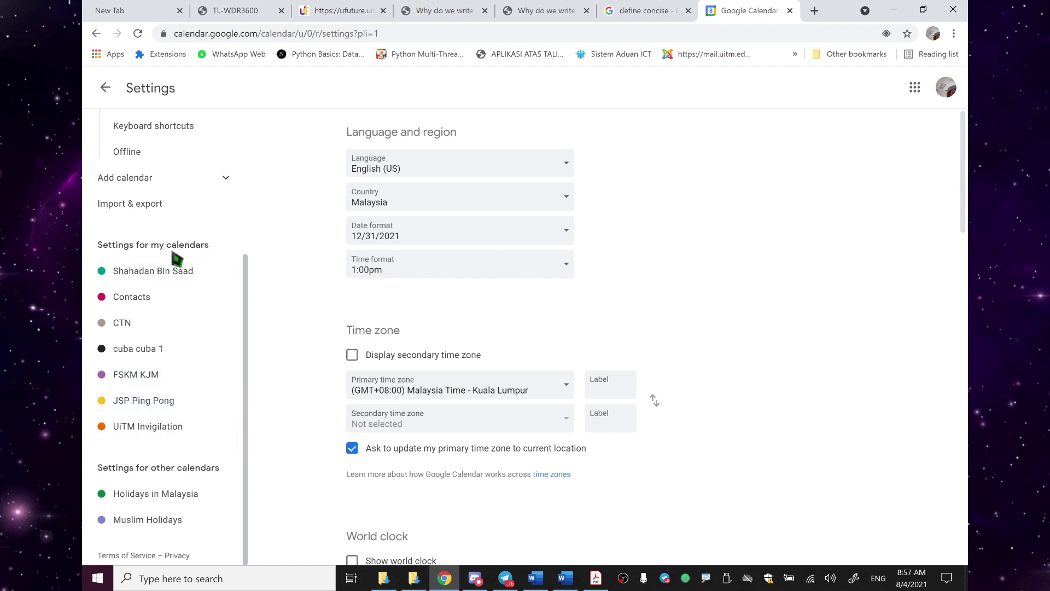
pyautogui.scroll(1, 175, 260)
pyautogui.click(212, 249)
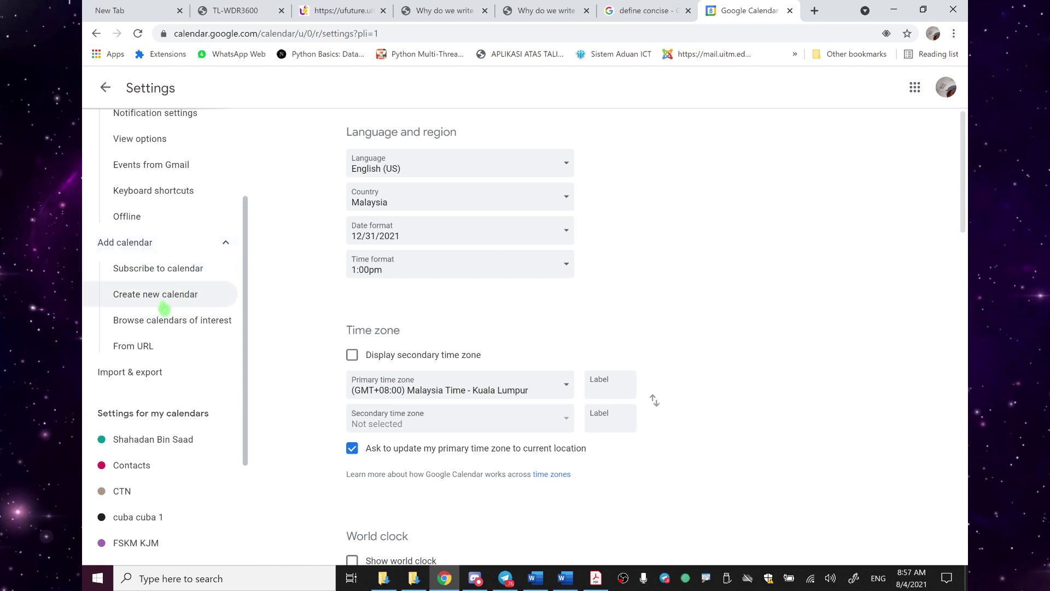
pyautogui.click(174, 301)
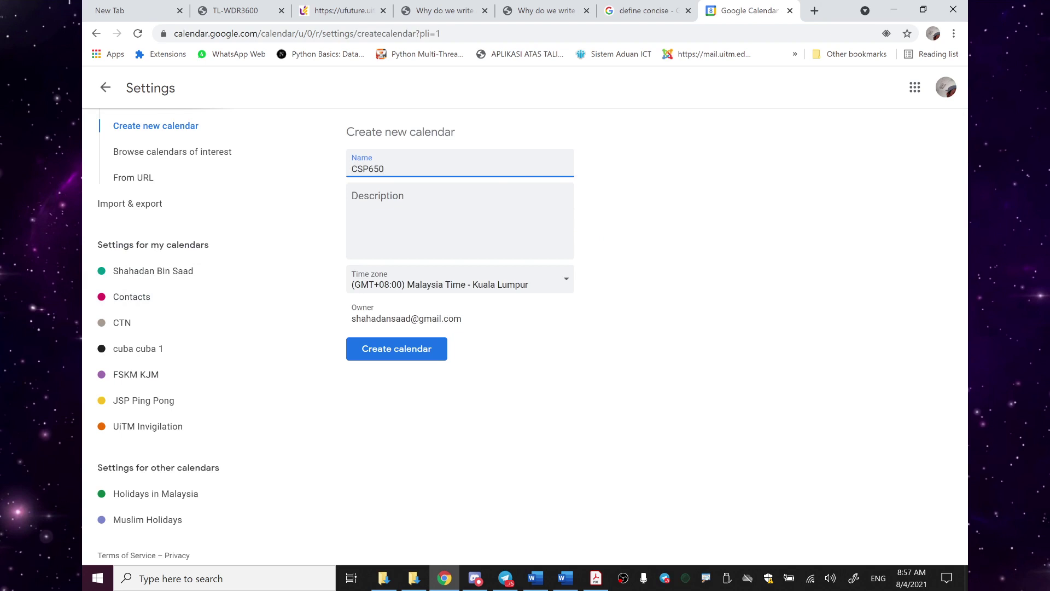
# Create the calendar with the name "202103 CSP650" and the description "Log Book CSP650 M3CS2457A M3CS2517A".
pyautogui.write('Semester')
pyautogui.press('BackSpace')
pyautogui.press('BackSpace')
pyautogui.press('BackSpace')
pyautogui.press('BackSpace')
pyautogui.press('BackSpace')
pyautogui.press('BackSpace')
pyautogui.write('202103')
pyautogui.click(352, 203)
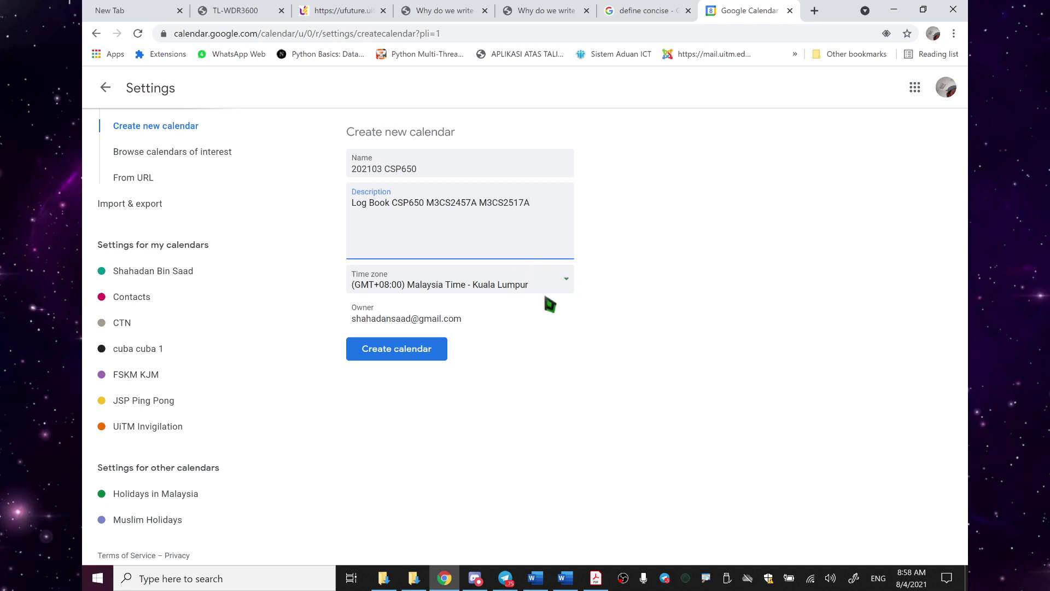
pyautogui.click(408, 356)
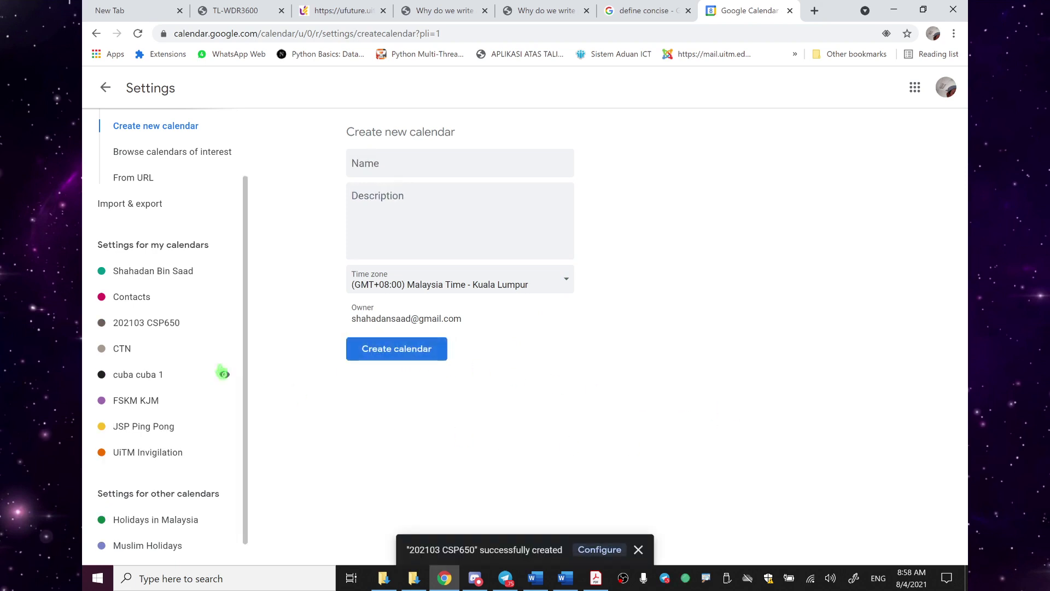
# Export the 202103 CSP650 calendar from its settings as a zip file to the Desktop and show the file in its folder.
pyautogui.click(173, 334)
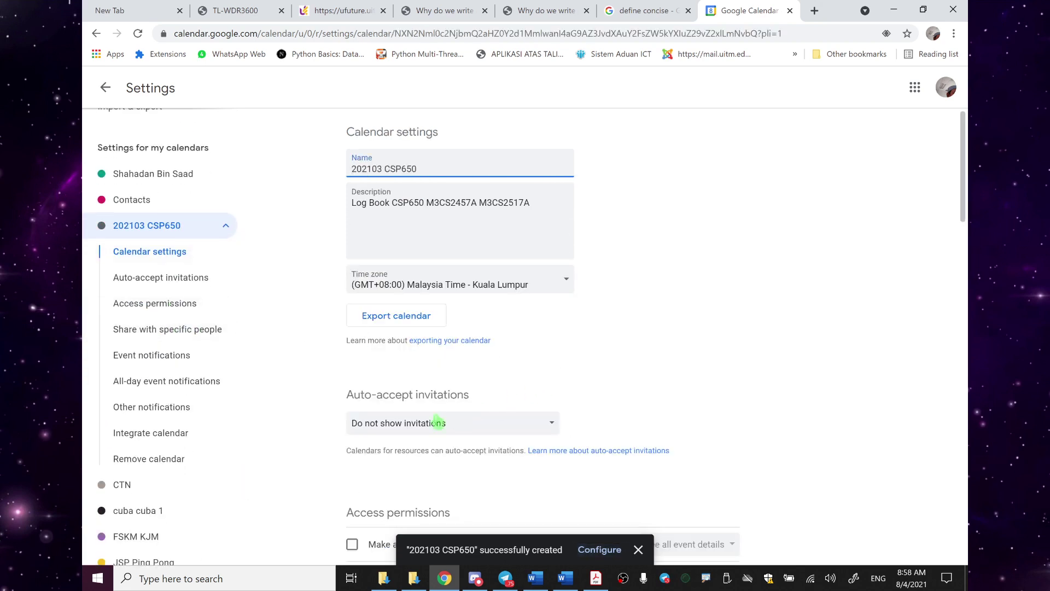
pyautogui.scroll(-1, 492, 425)
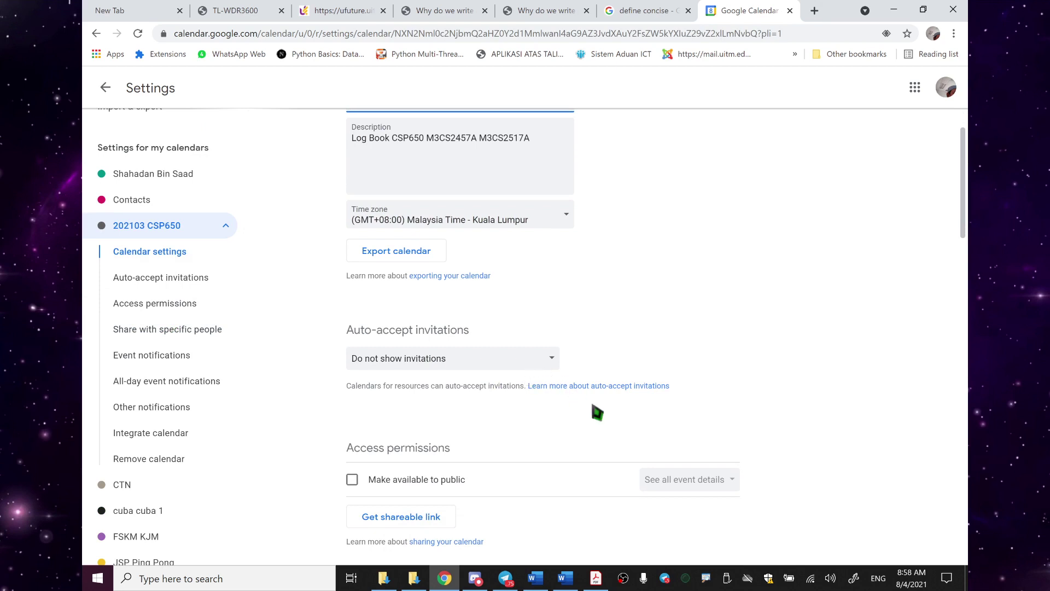
pyautogui.click(482, 360)
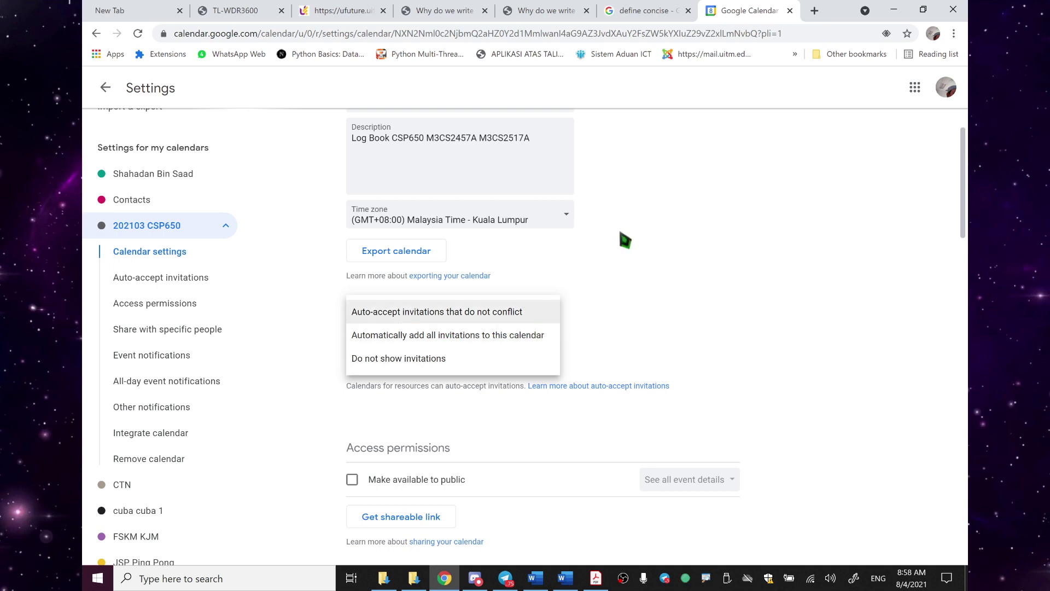
pyautogui.click(414, 254)
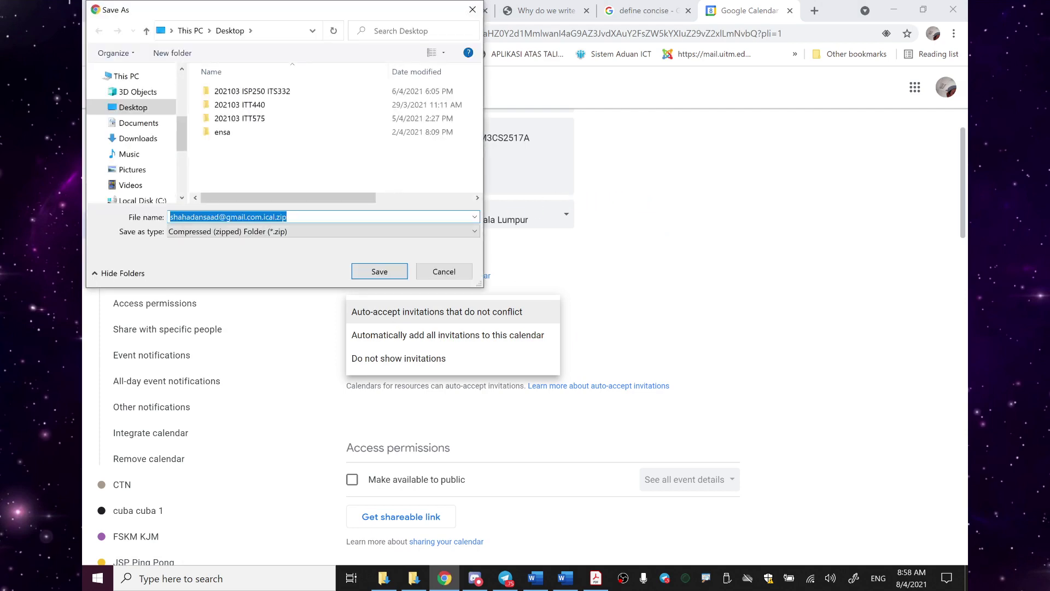
pyautogui.click(383, 269)
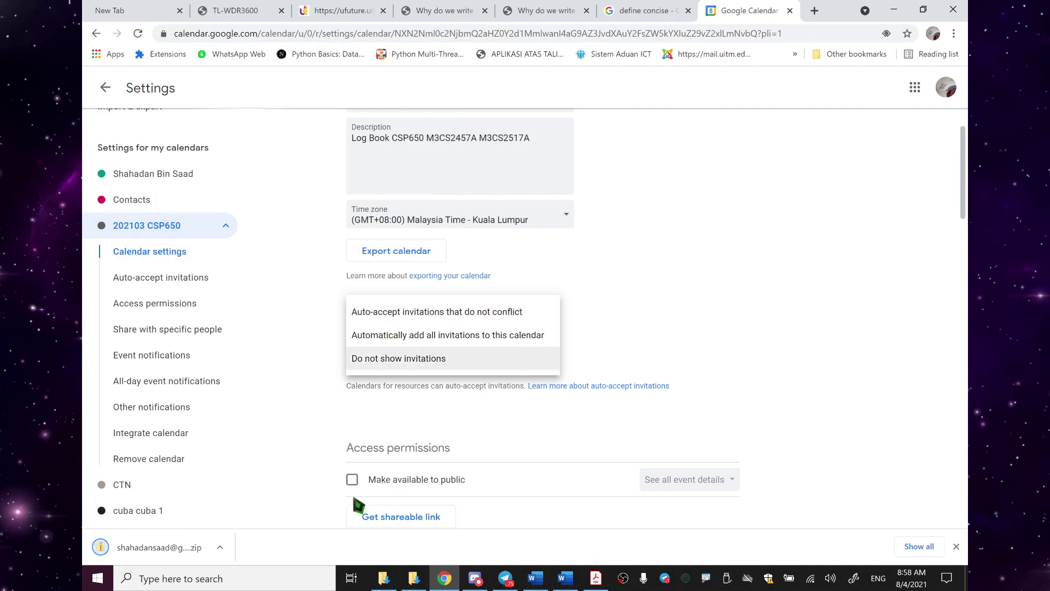
pyautogui.click(219, 543)
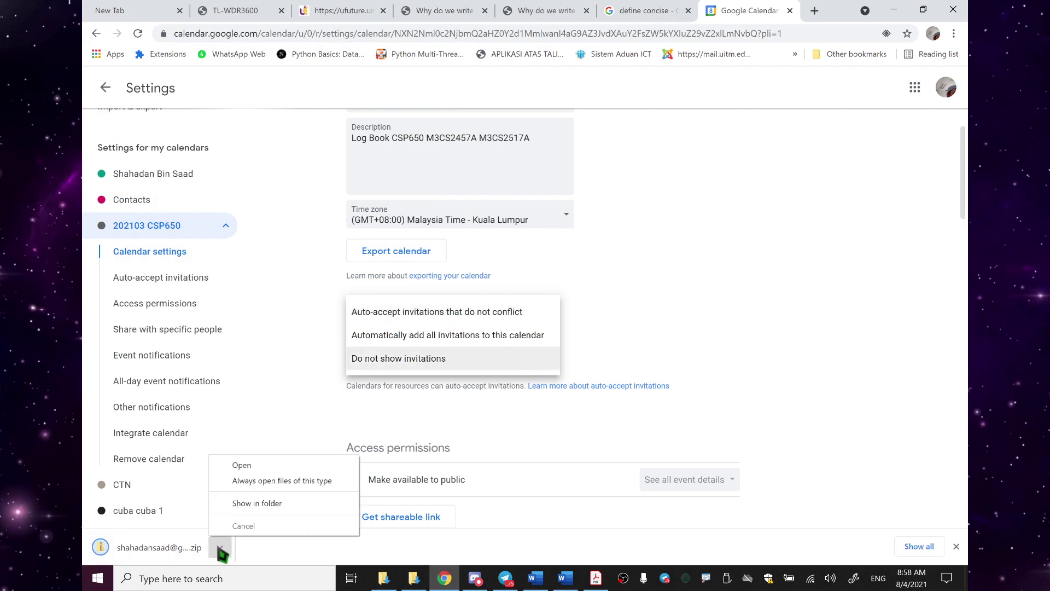
pyautogui.click(274, 504)
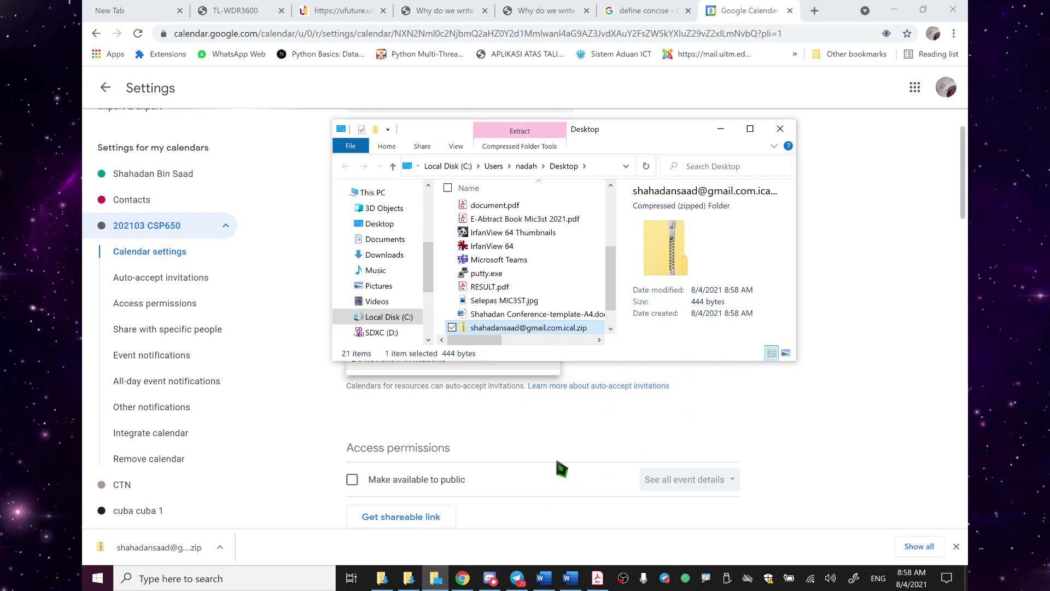
# Switch to Telegram and send the exported calendar zip file from the Desktop folder to the csp650 cs245 cs251 group chat.
pyautogui.click(517, 577)
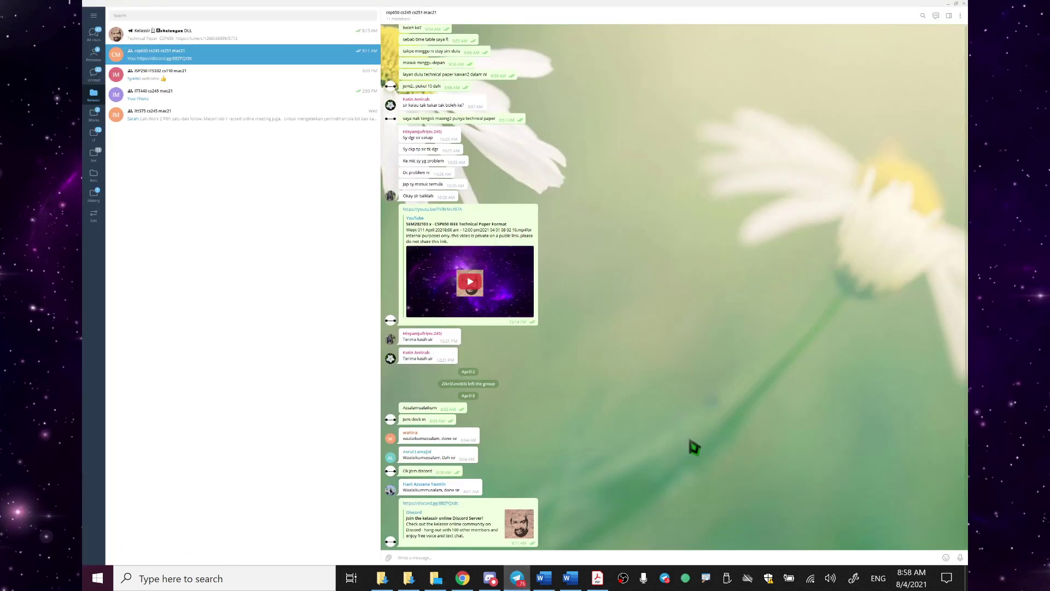
pyautogui.hotkey('alt', 'Tab')
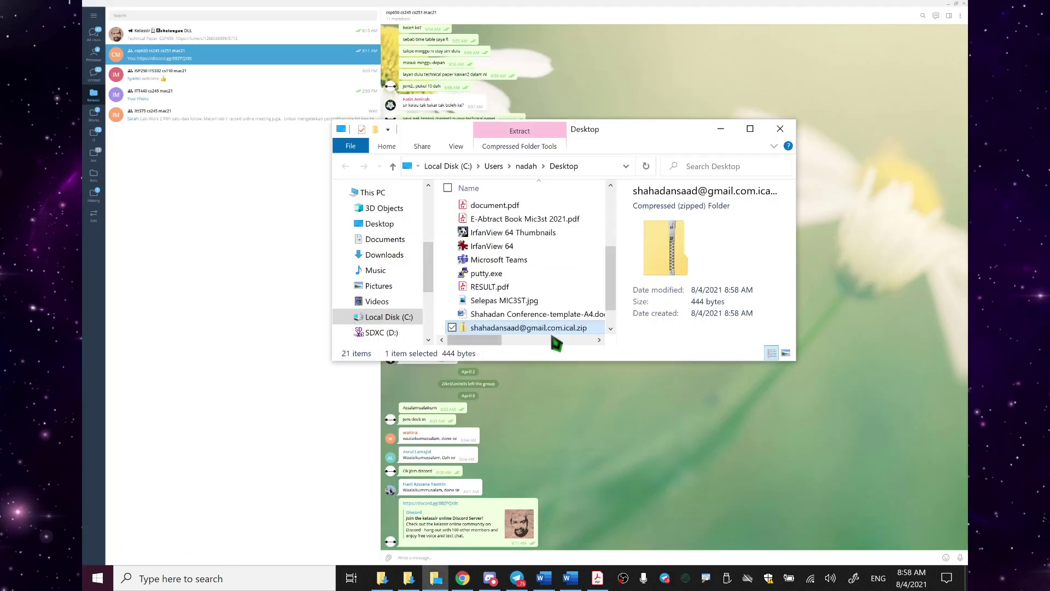
pyautogui.moveTo(552, 330); pyautogui.dragTo(606, 508)
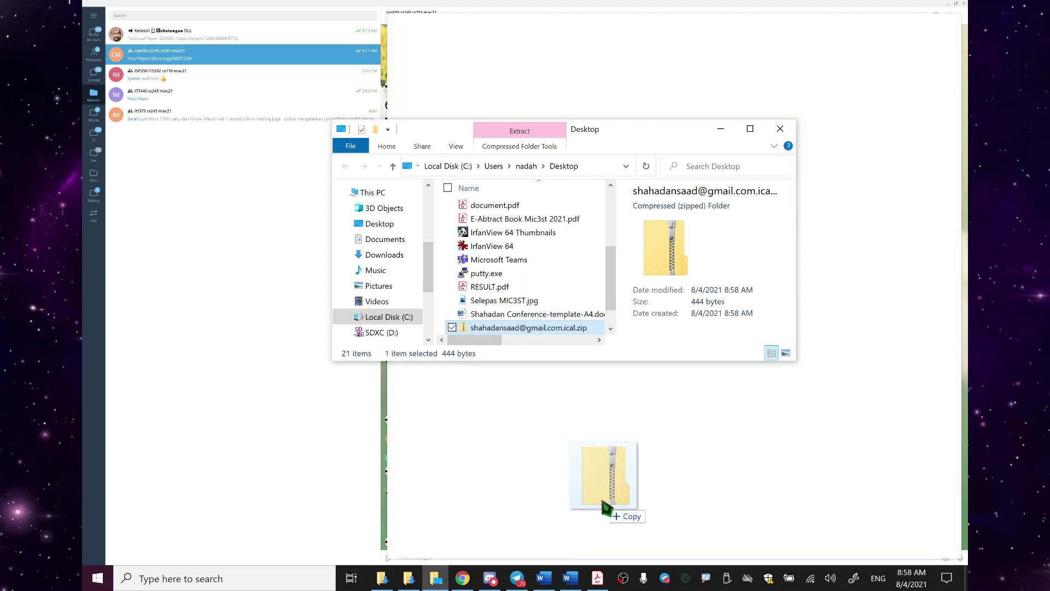
pyautogui.moveTo(607, 509); pyautogui.dragTo(605, 499)
pyautogui.click(567, 312)
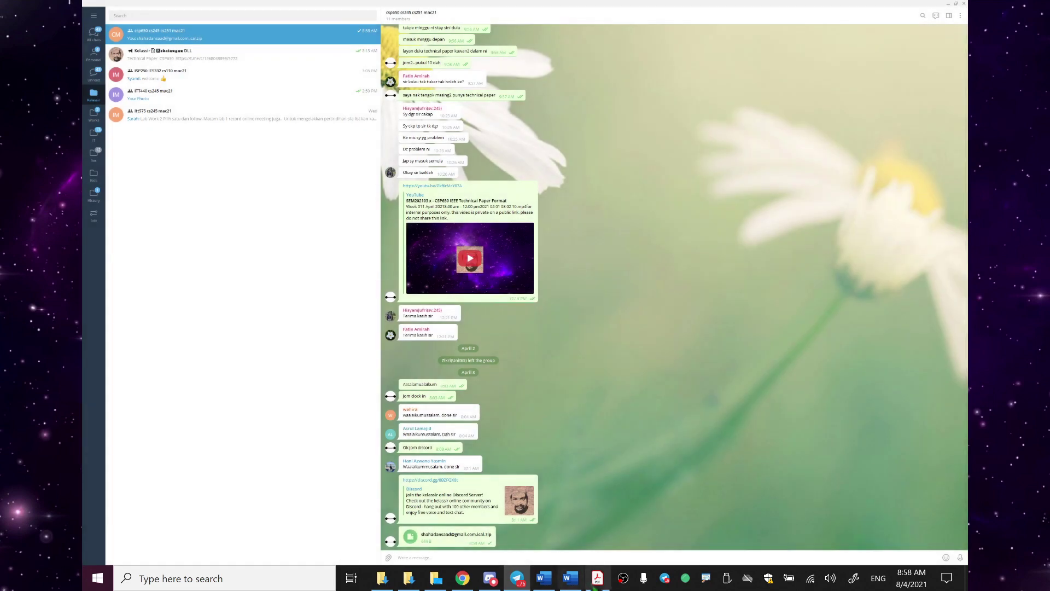
# Switch back to Chrome and copy the shareable link of the 202103 CSP650 calendar.
pyautogui.click(462, 579)
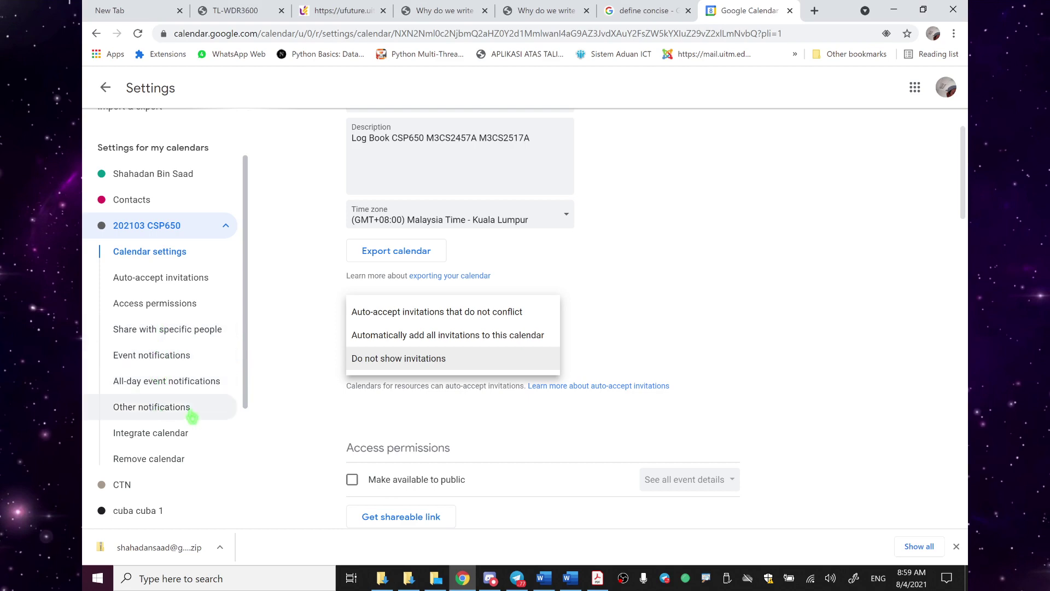
pyautogui.click(527, 445)
pyautogui.scroll(-2, 442, 515)
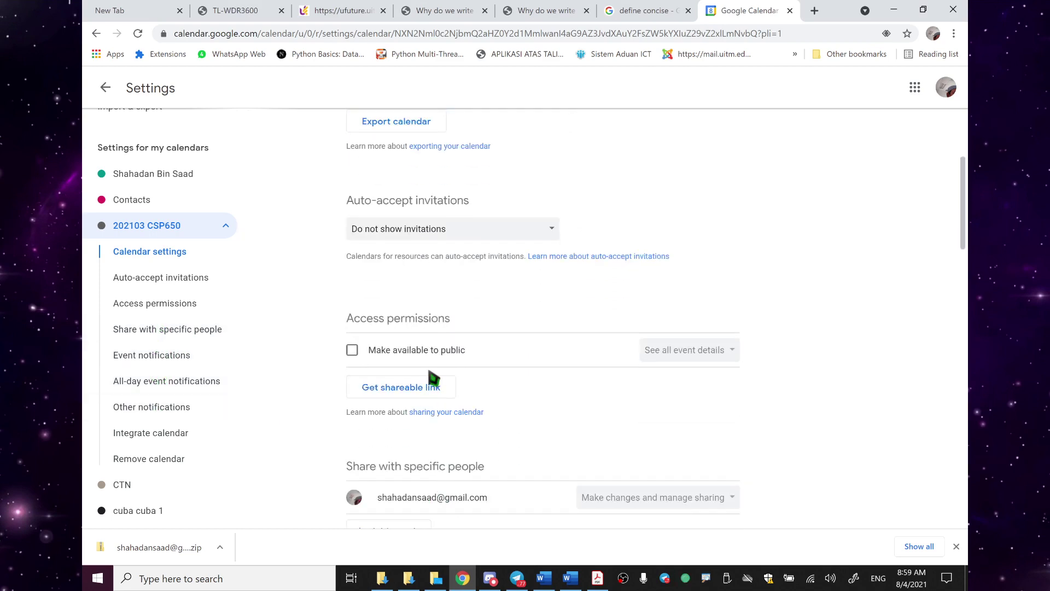
pyautogui.click(432, 390)
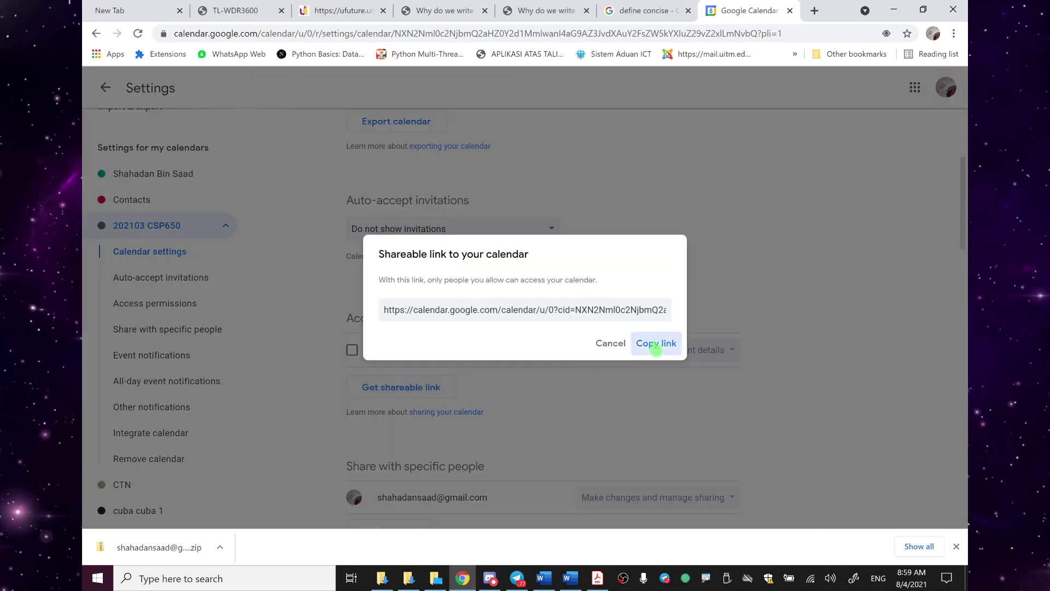
pyautogui.click(659, 343)
# Send the copied calendar link to the csp650 group chat in Telegram, and close the shareable link dialog back in Chrome.
pyautogui.click(524, 585)
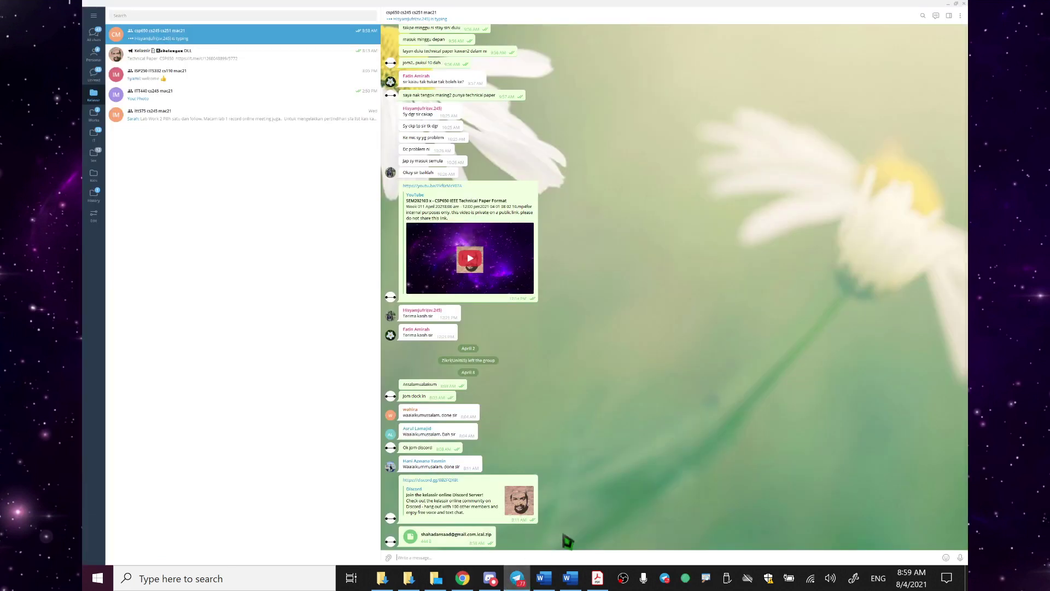
pyautogui.hotkey('ctrl', 'v')
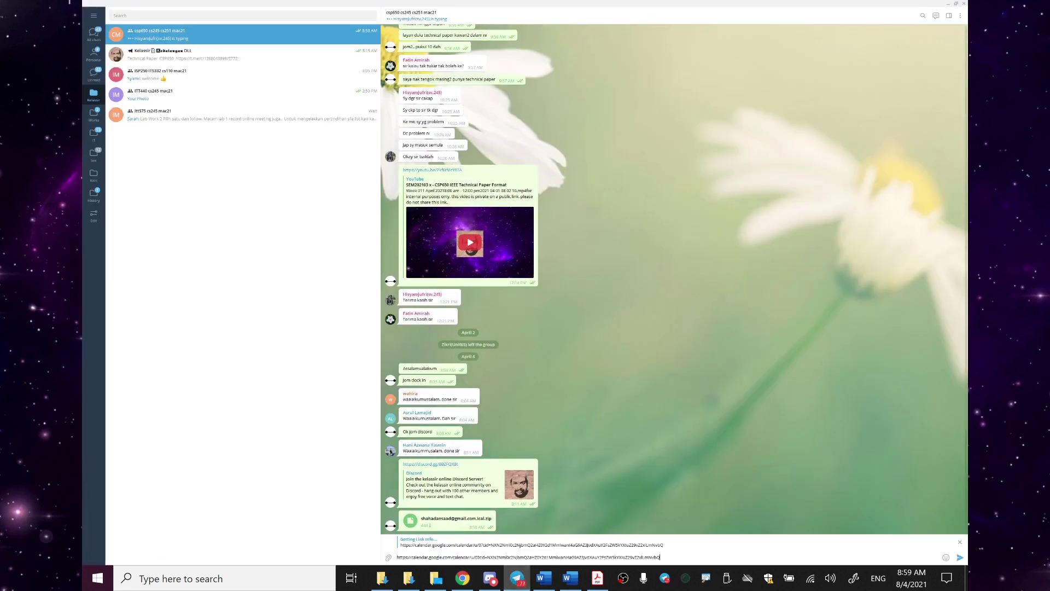
pyautogui.press('Return')
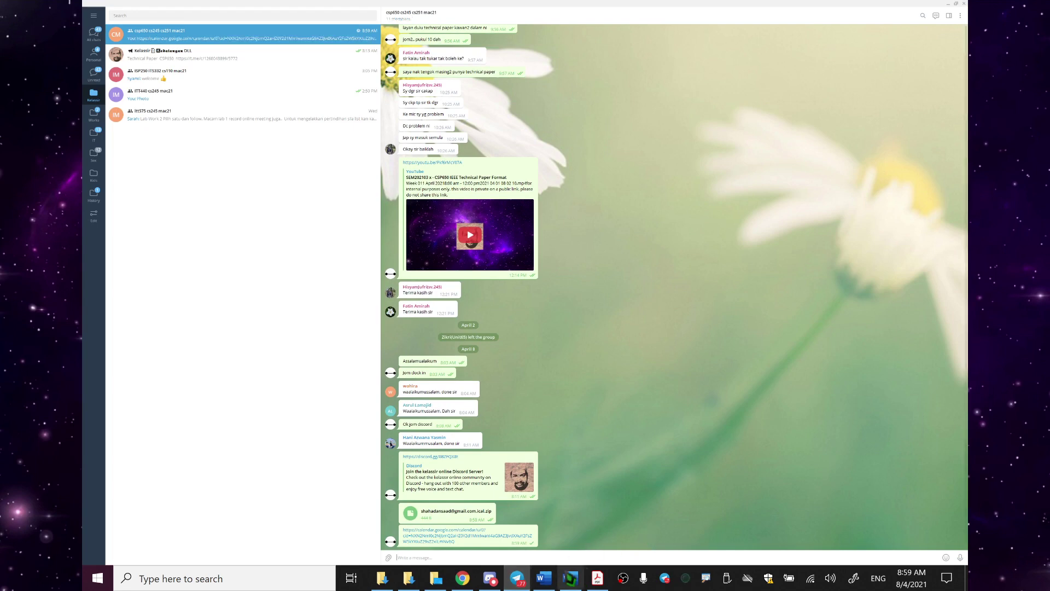
pyautogui.click(523, 583)
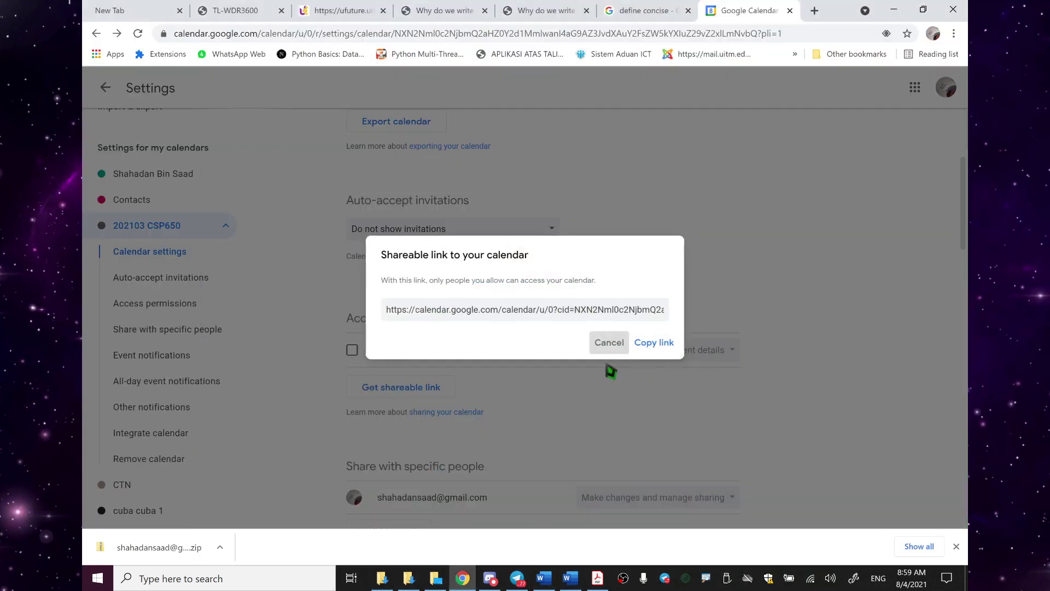
pyautogui.click(613, 344)
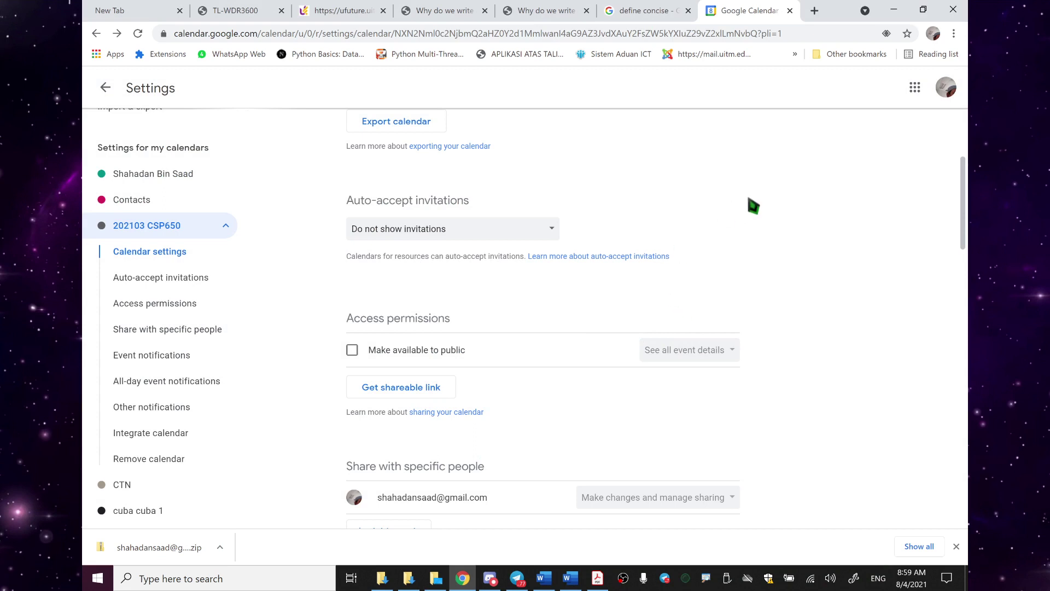
# Examine the settings of the 202103 CSP650 calendar, from its general details and sharing options to integration and removal.
pyautogui.click(226, 225)
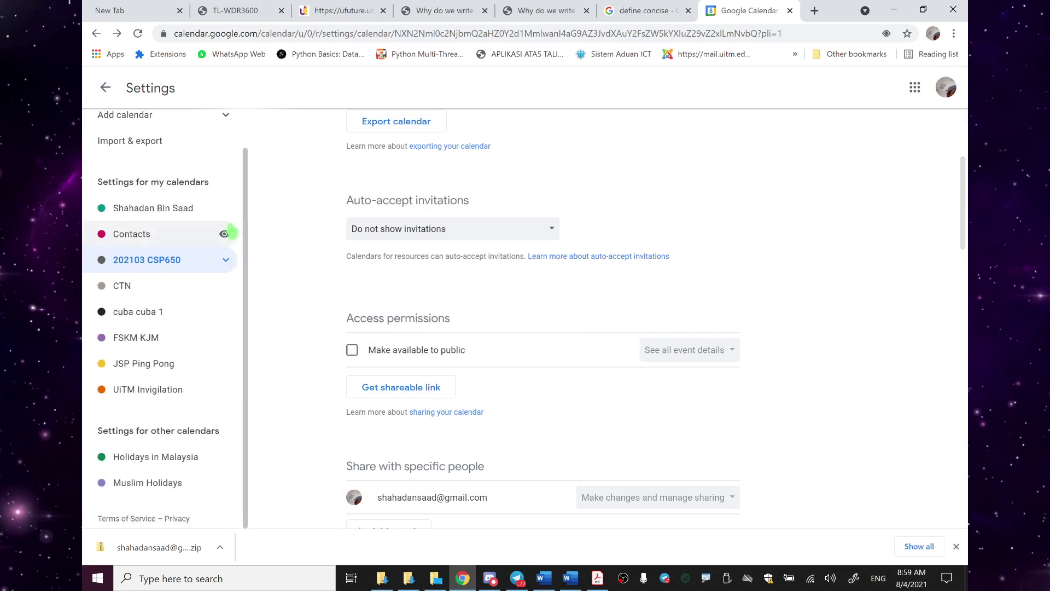
pyautogui.scroll(3, 367, 284)
pyautogui.scroll(1, 371, 290)
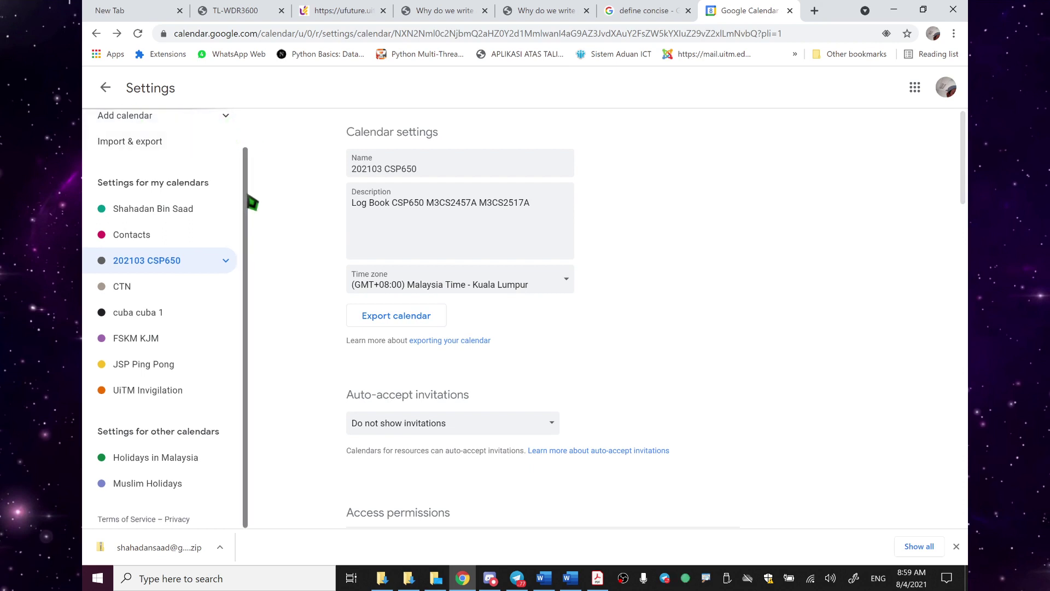
pyautogui.moveTo(247, 203); pyautogui.dragTo(249, 151)
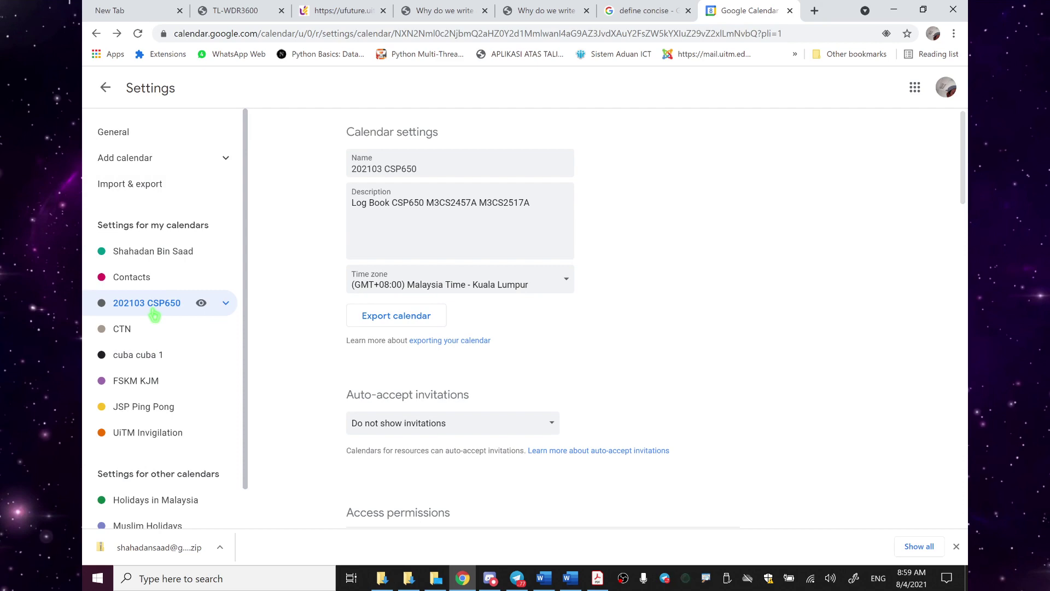
pyautogui.click(174, 311)
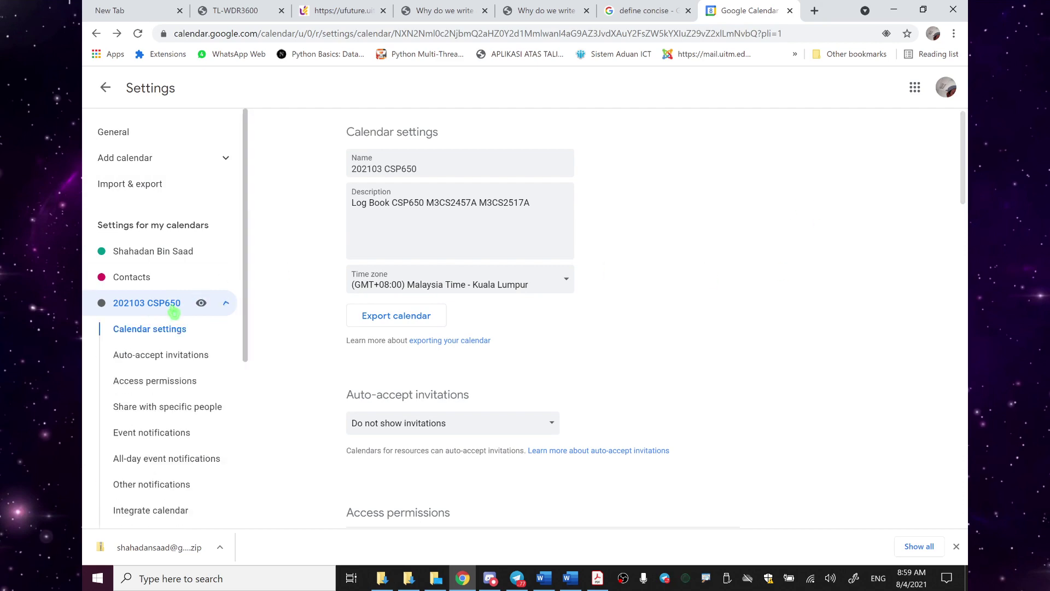
pyautogui.scroll(-5, 466, 398)
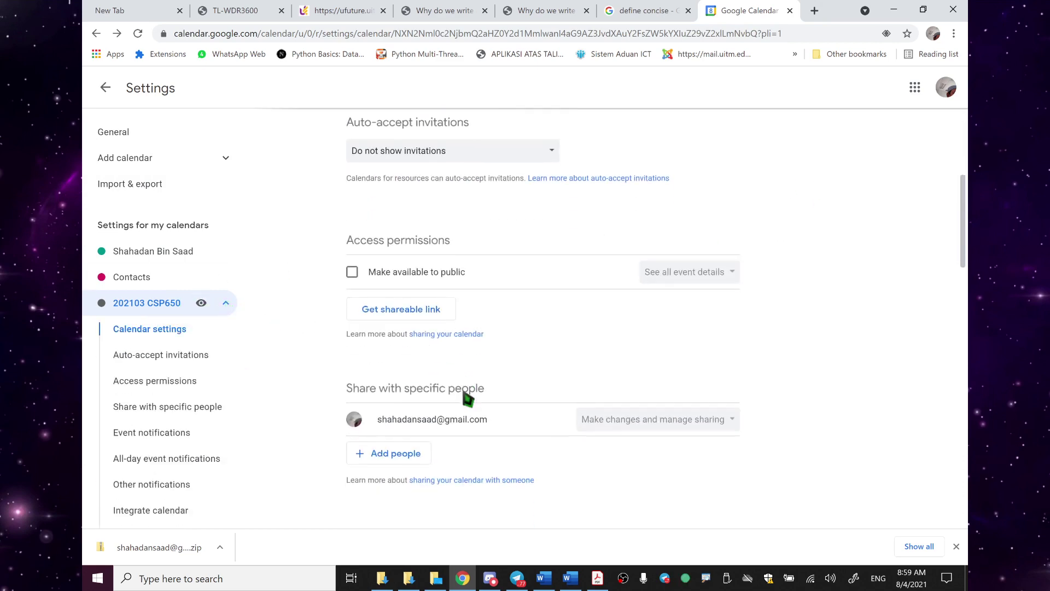
pyautogui.scroll(-20, 464, 392)
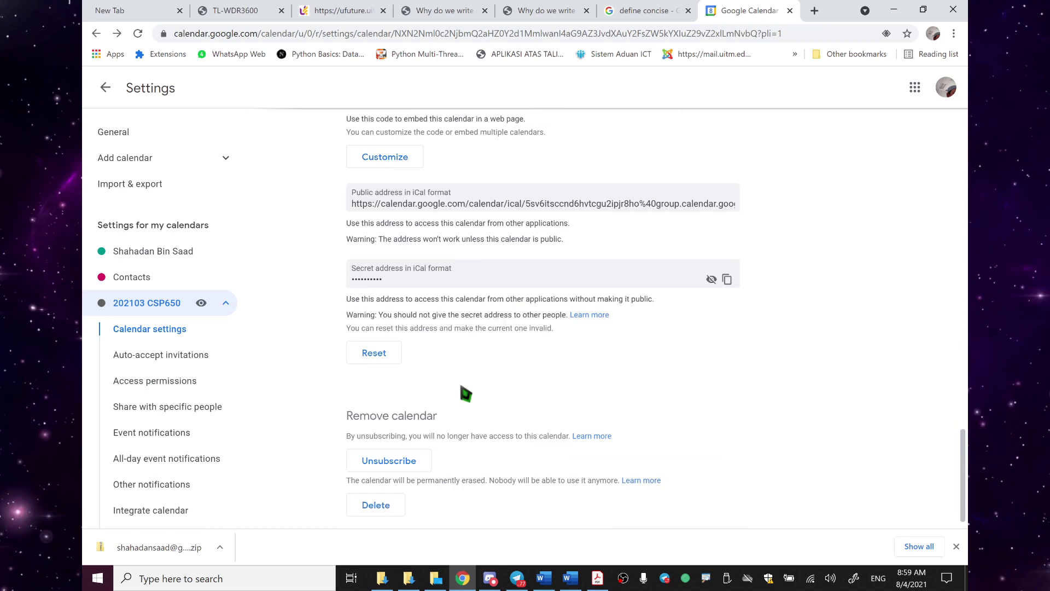
pyautogui.scroll(20, 465, 392)
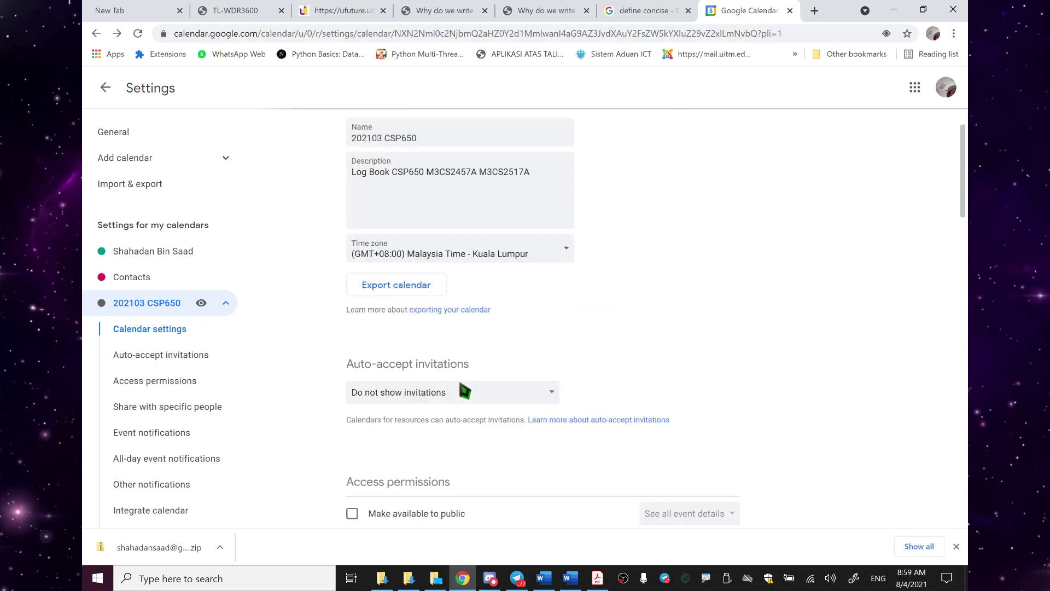
pyautogui.scroll(1, 464, 391)
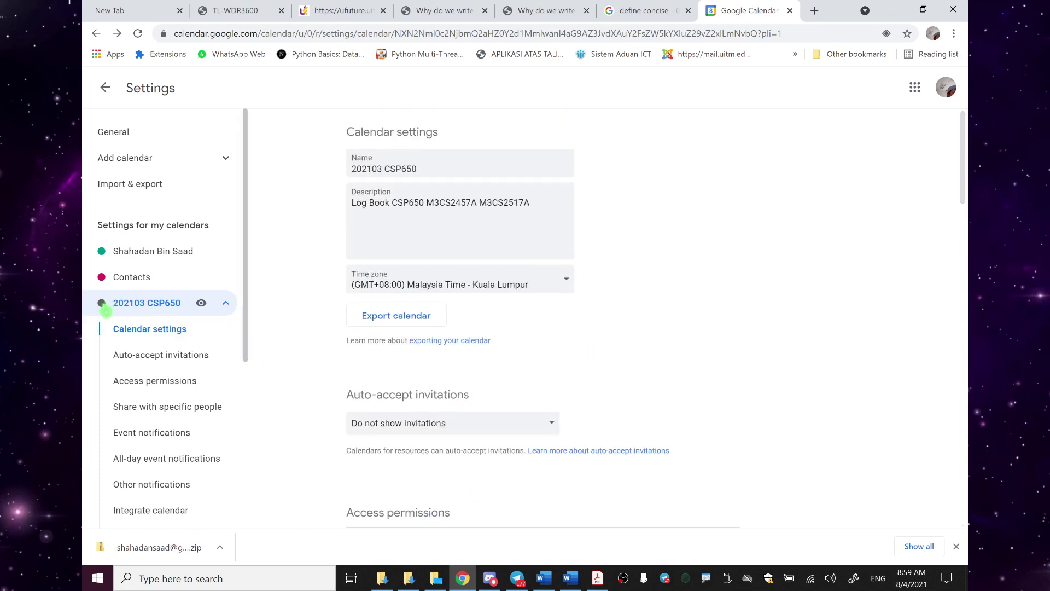
pyautogui.click(106, 311)
pyautogui.rightClick(106, 311)
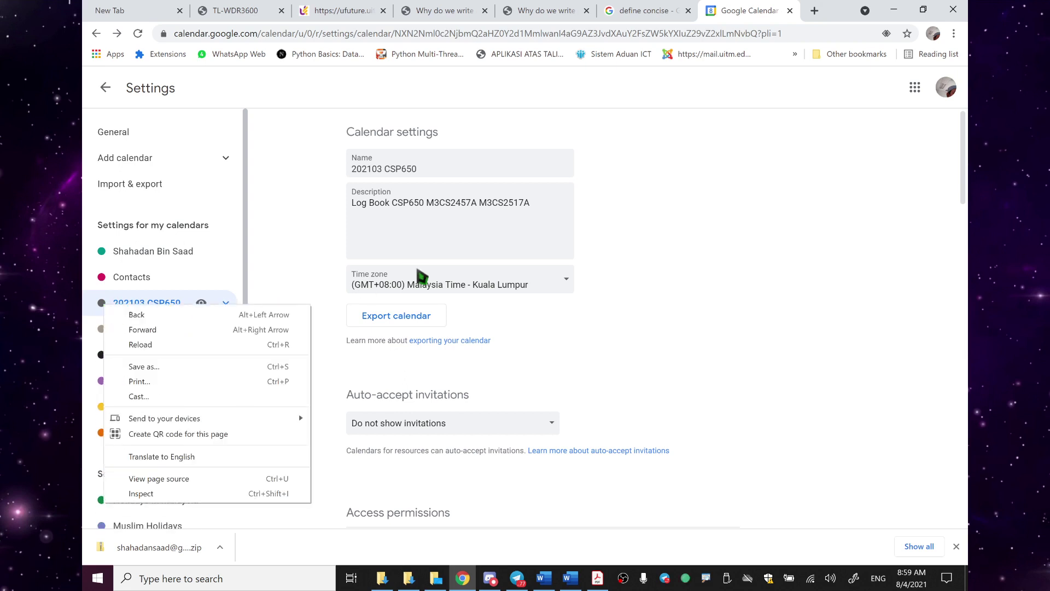
pyautogui.click(221, 272)
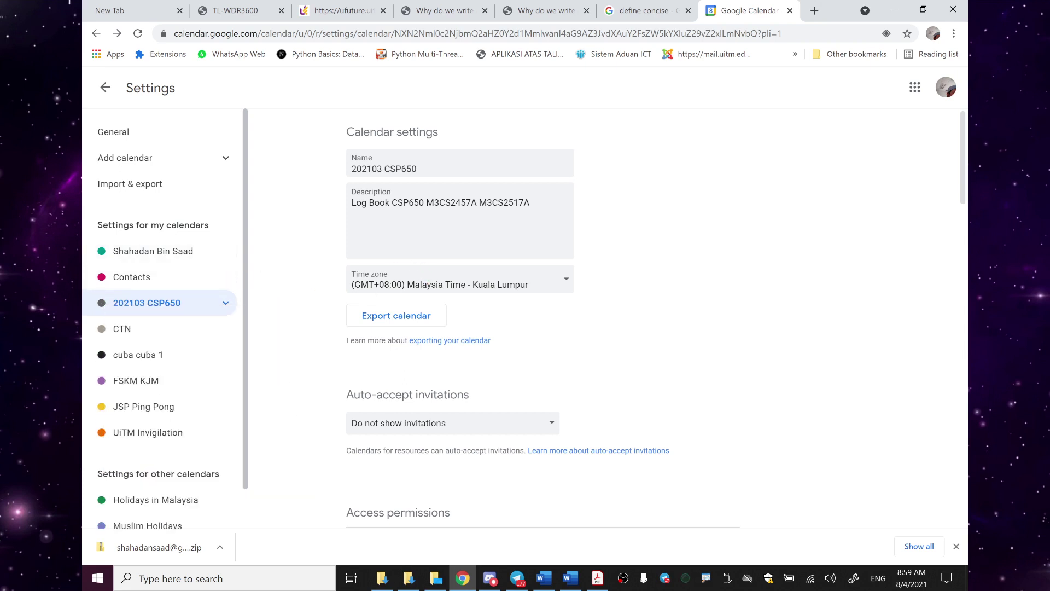
pyautogui.click(225, 305)
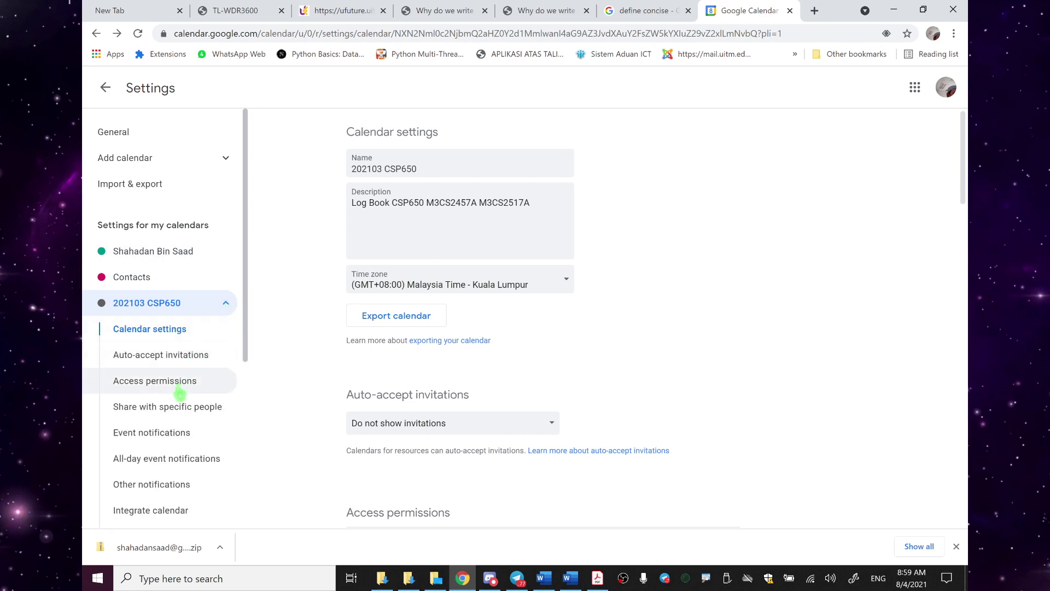
pyautogui.scroll(-1, 204, 441)
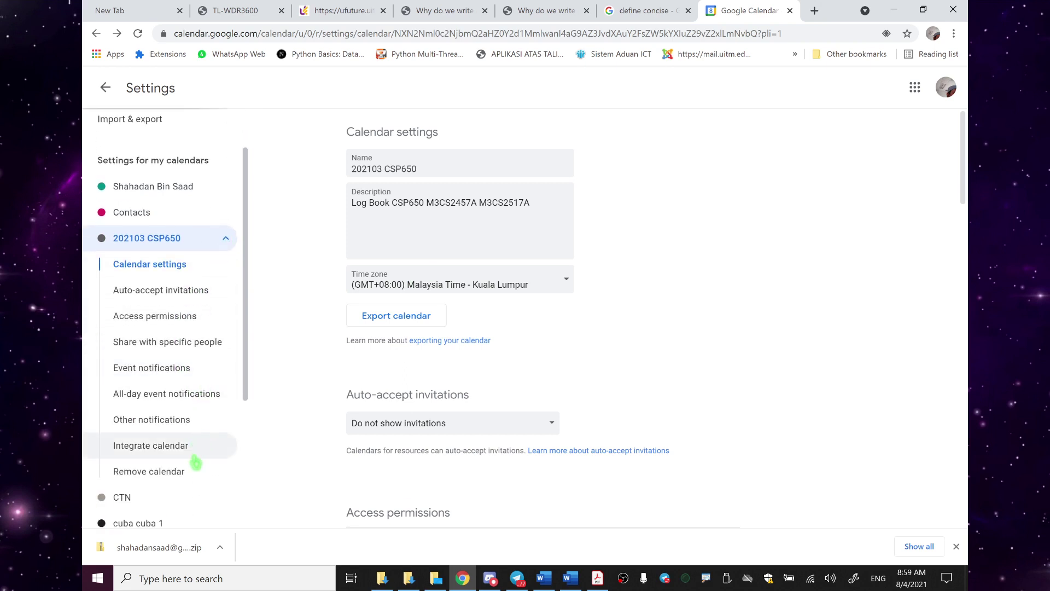
pyautogui.scroll(-2, 196, 459)
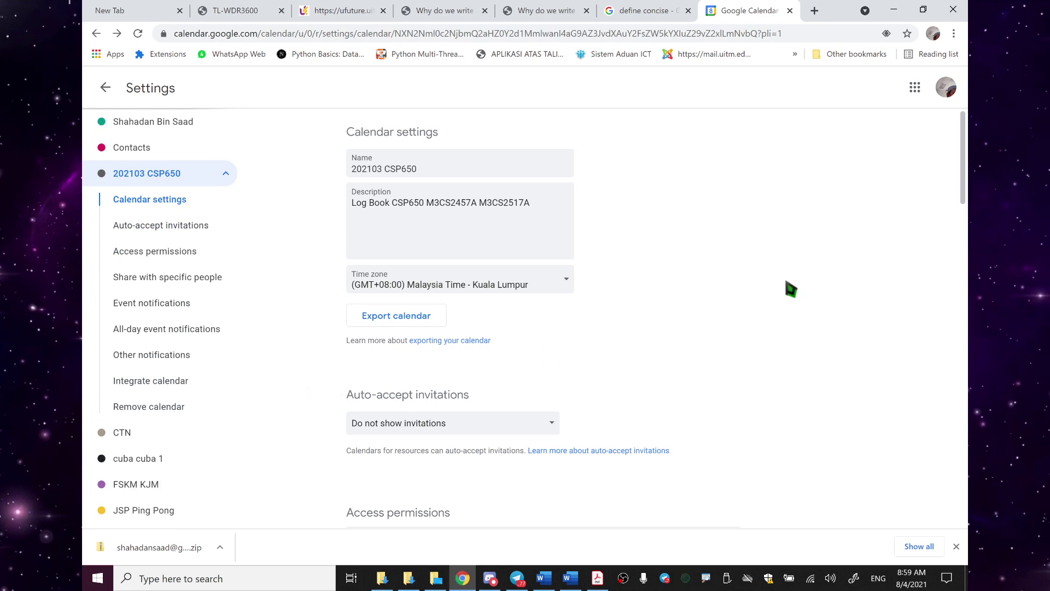
# Return to the month view and give the 202103 CSP650 calendar the custom color #800000.
pyautogui.click(105, 87)
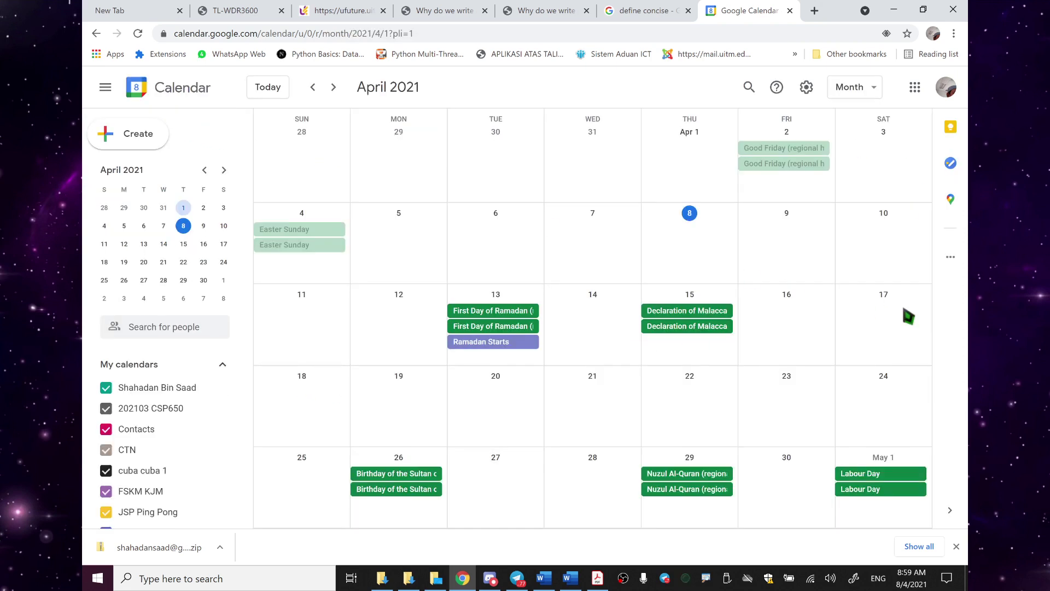
pyautogui.scroll(-2, 199, 454)
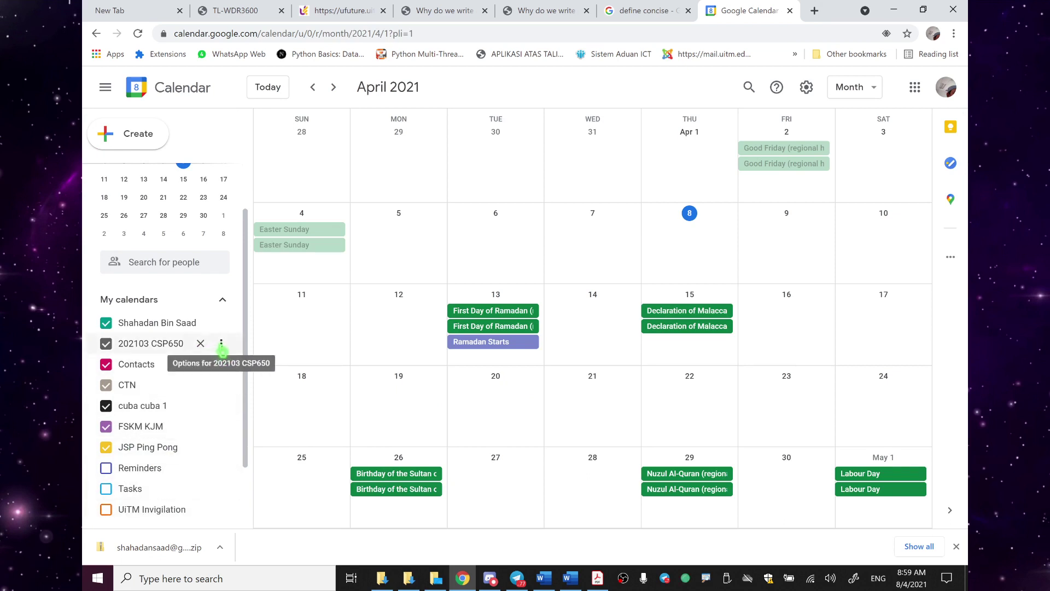
pyautogui.click(221, 345)
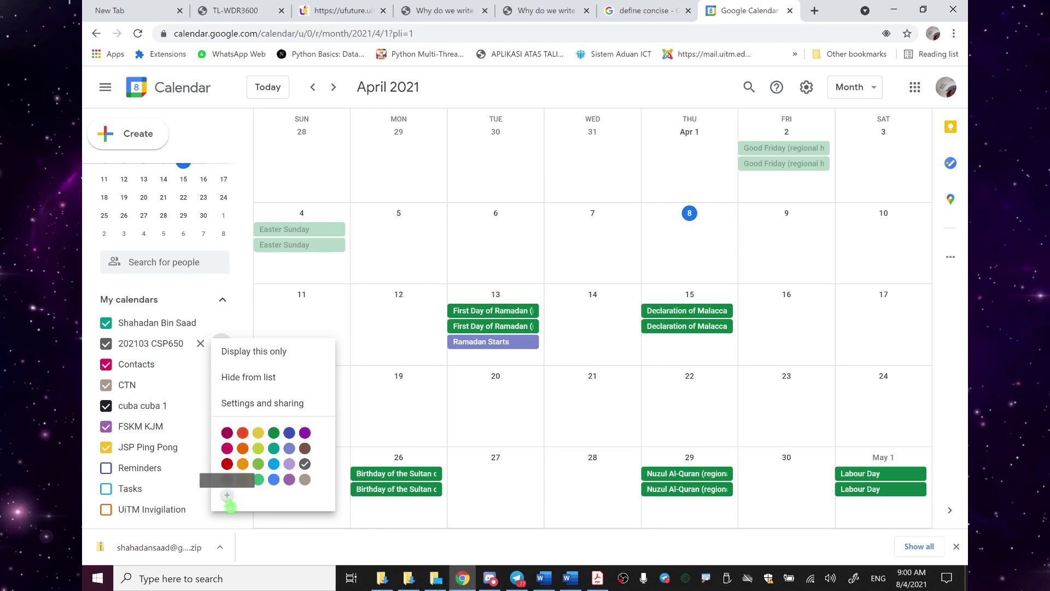
pyautogui.click(228, 495)
pyautogui.click(578, 338)
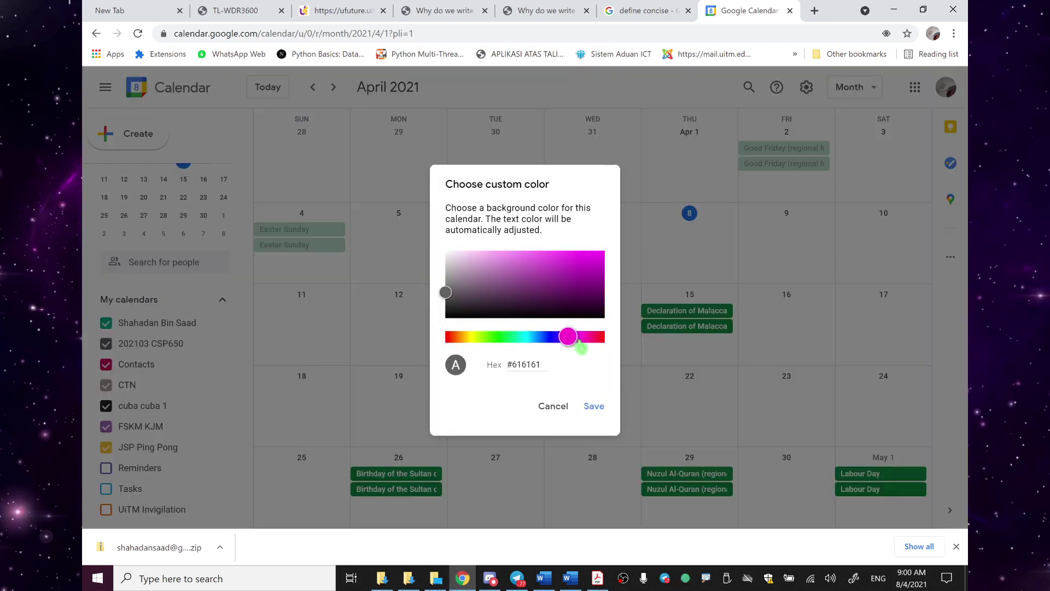
pyautogui.moveTo(596, 282); pyautogui.dragTo(615, 249)
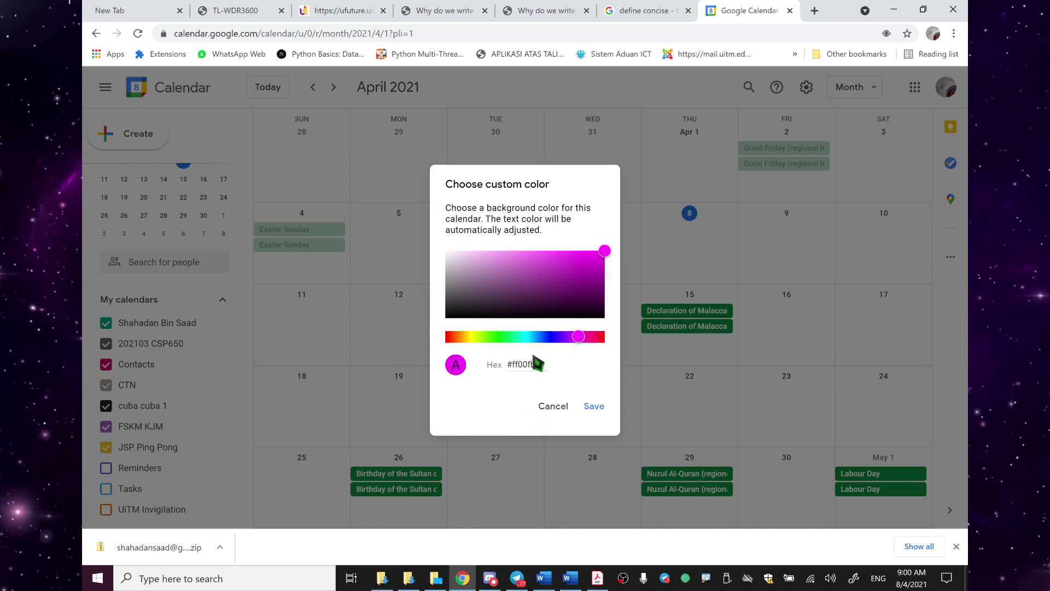
pyautogui.moveTo(496, 345); pyautogui.dragTo(460, 343)
pyautogui.moveTo(532, 343); pyautogui.dragTo(440, 344)
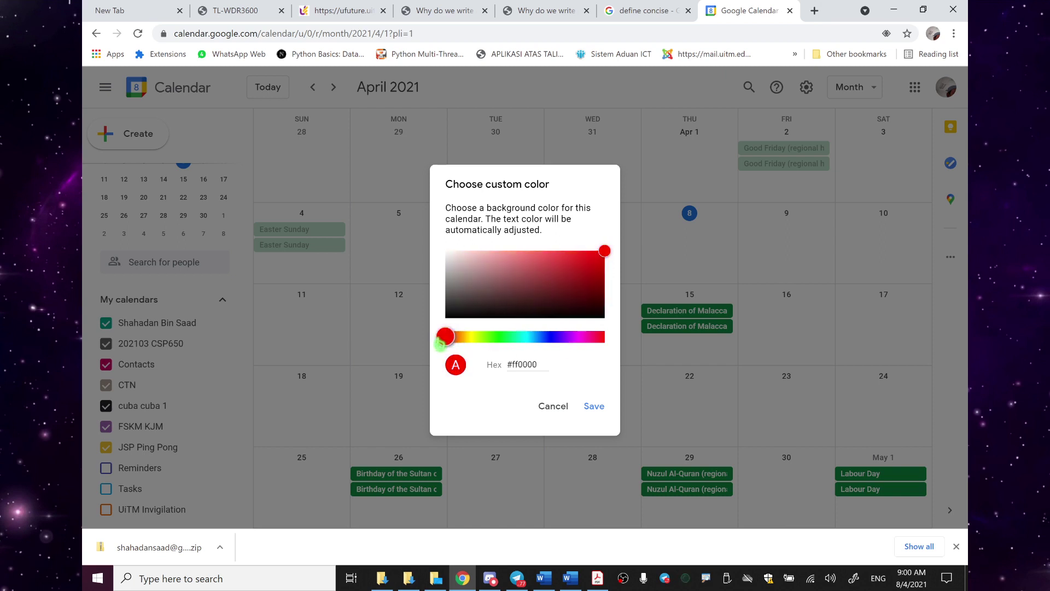
pyautogui.click(569, 340)
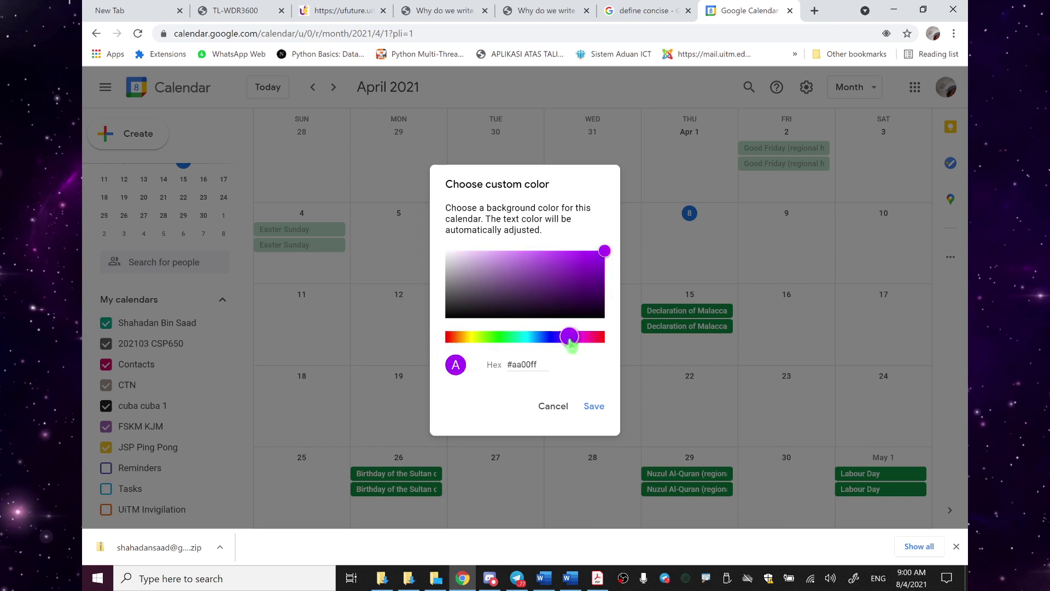
pyautogui.moveTo(572, 344); pyautogui.dragTo(429, 351)
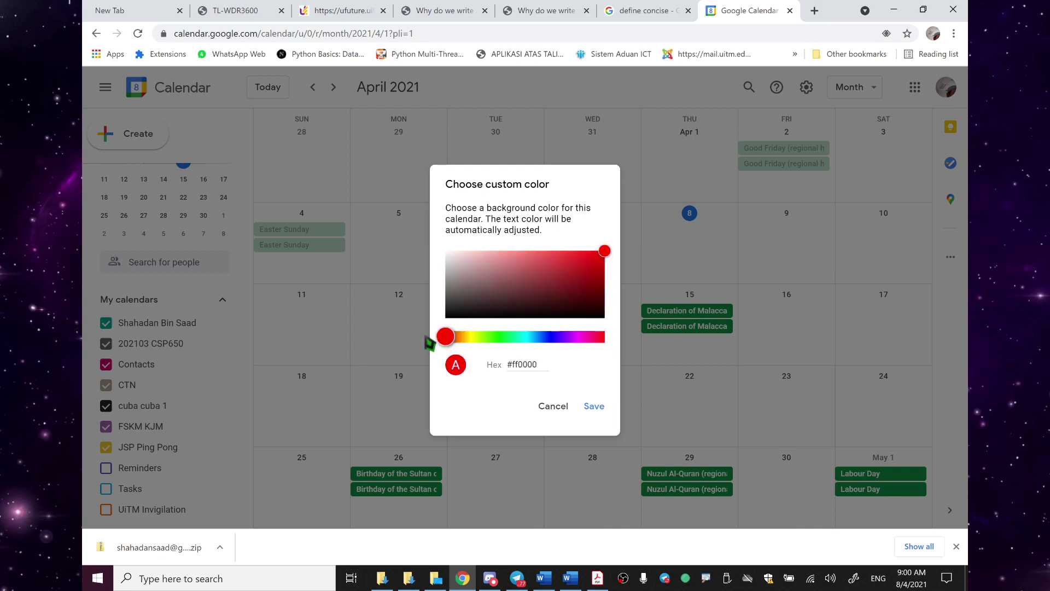
pyautogui.moveTo(602, 257); pyautogui.dragTo(557, 291)
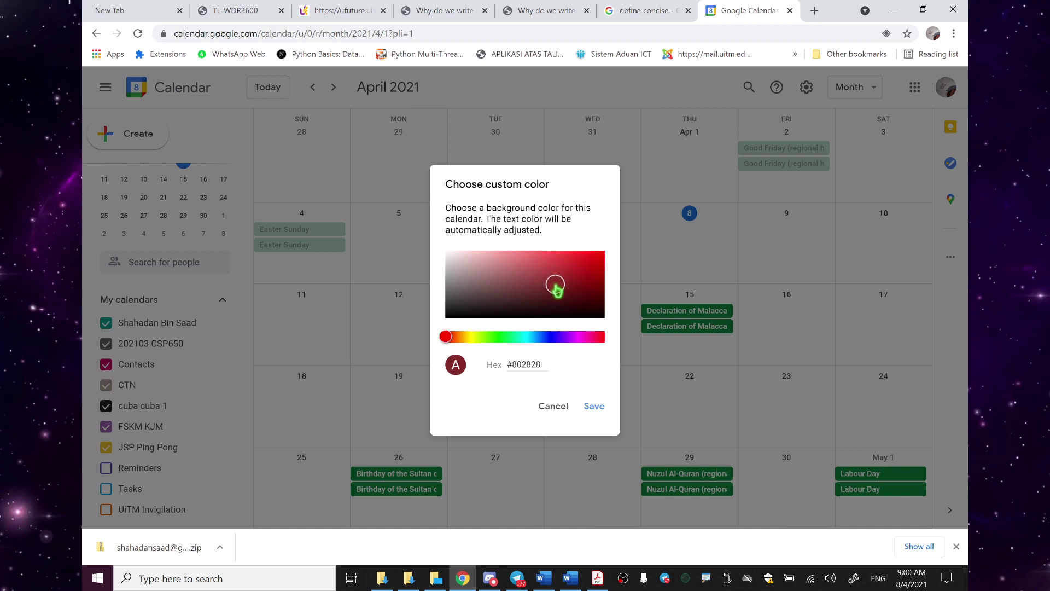
pyautogui.moveTo(557, 291); pyautogui.dragTo(604, 284)
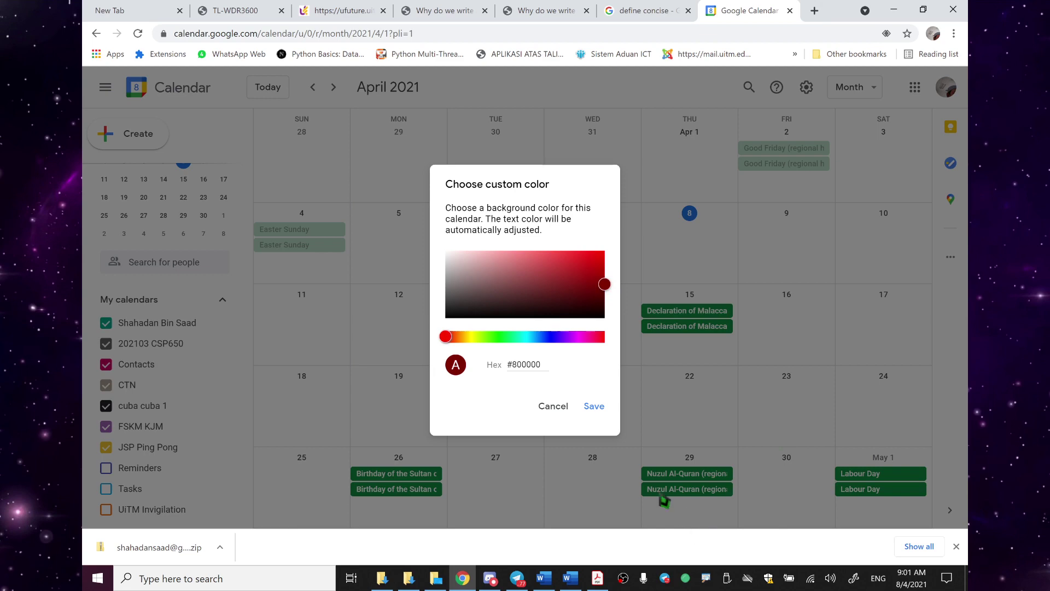
pyautogui.click(595, 408)
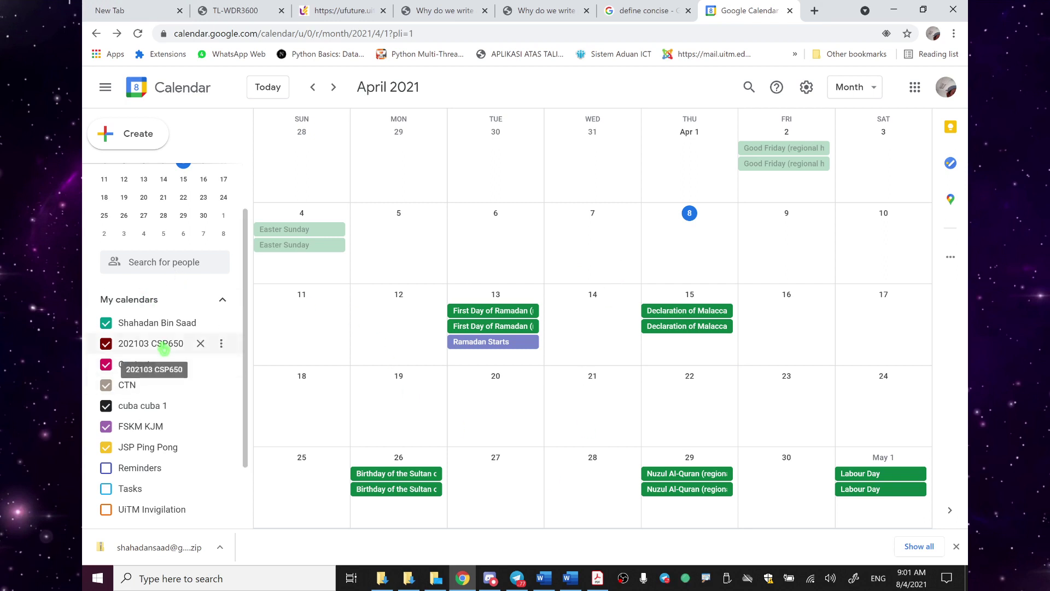
pyautogui.click(168, 352)
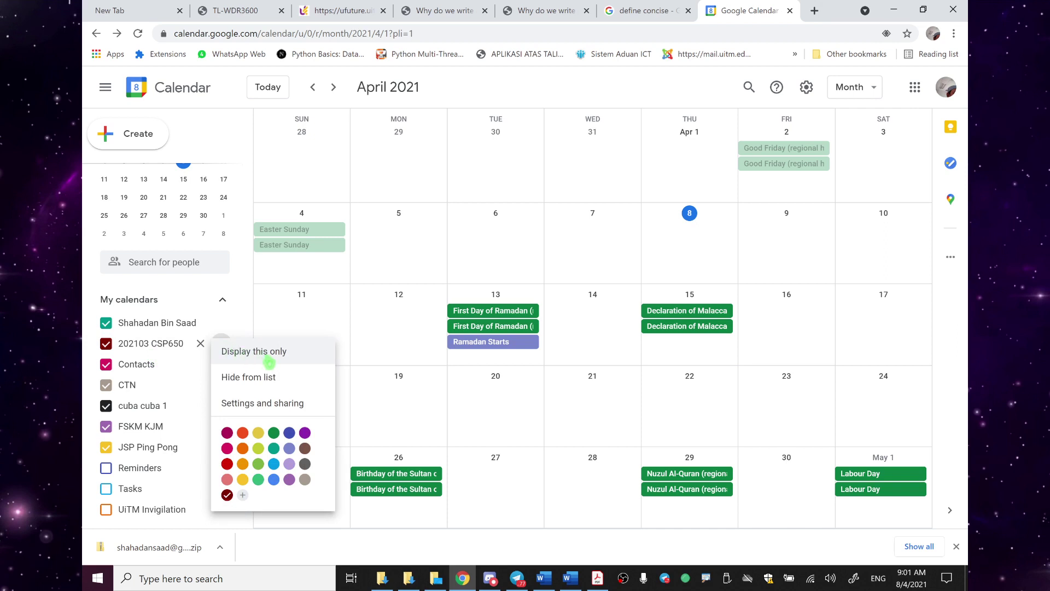
pyautogui.click(915, 87)
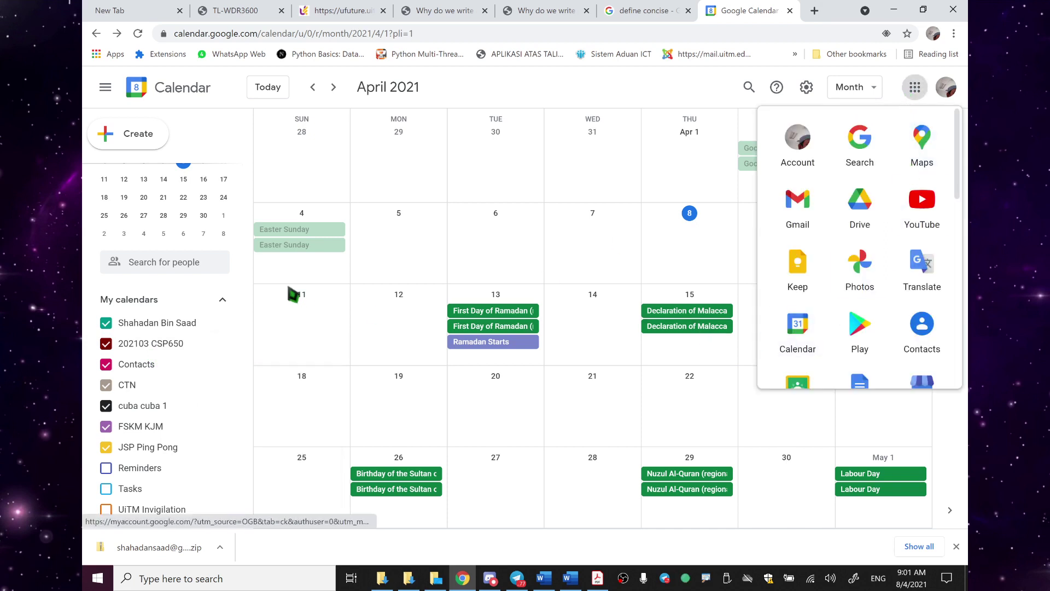
pyautogui.scroll(2, 236, 219)
pyautogui.scroll(-1, 390, 228)
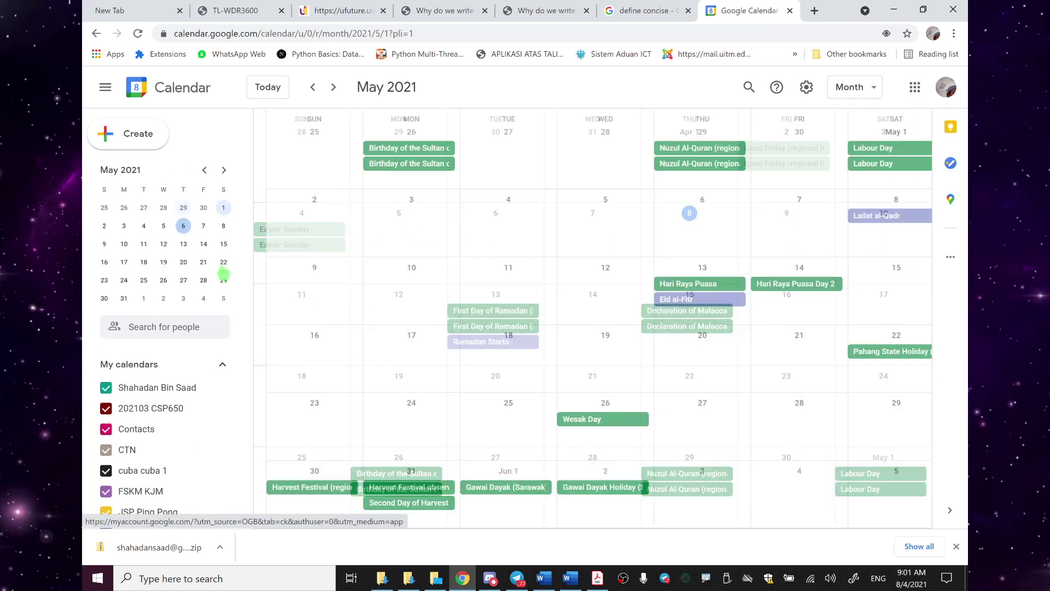
# Open the settings of the 202103 CSP650 calendar and go to its access permissions.
pyautogui.click(808, 90)
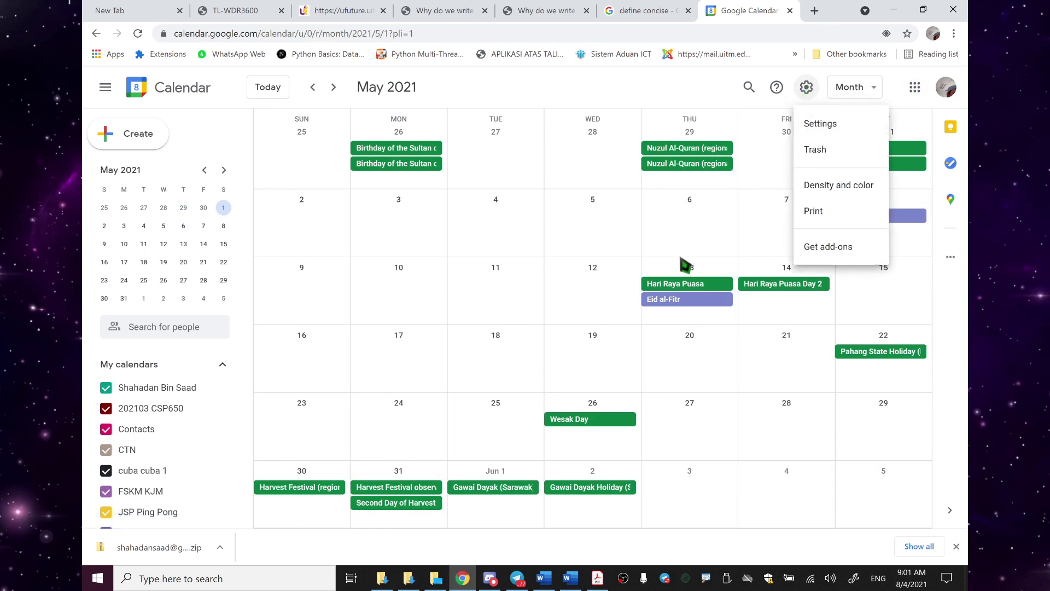
pyautogui.click(858, 126)
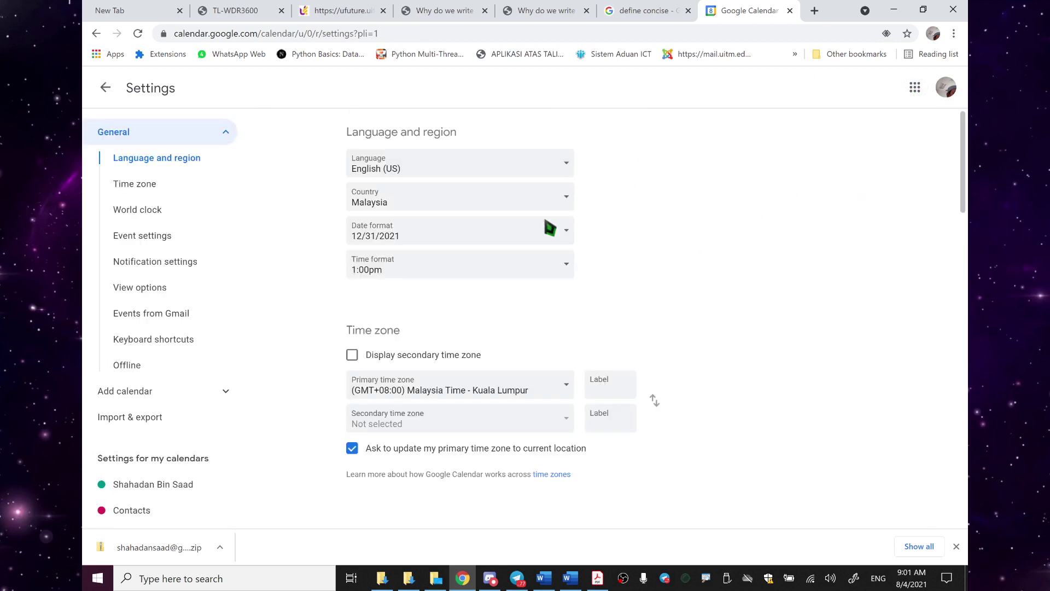
pyautogui.scroll(-4, 199, 422)
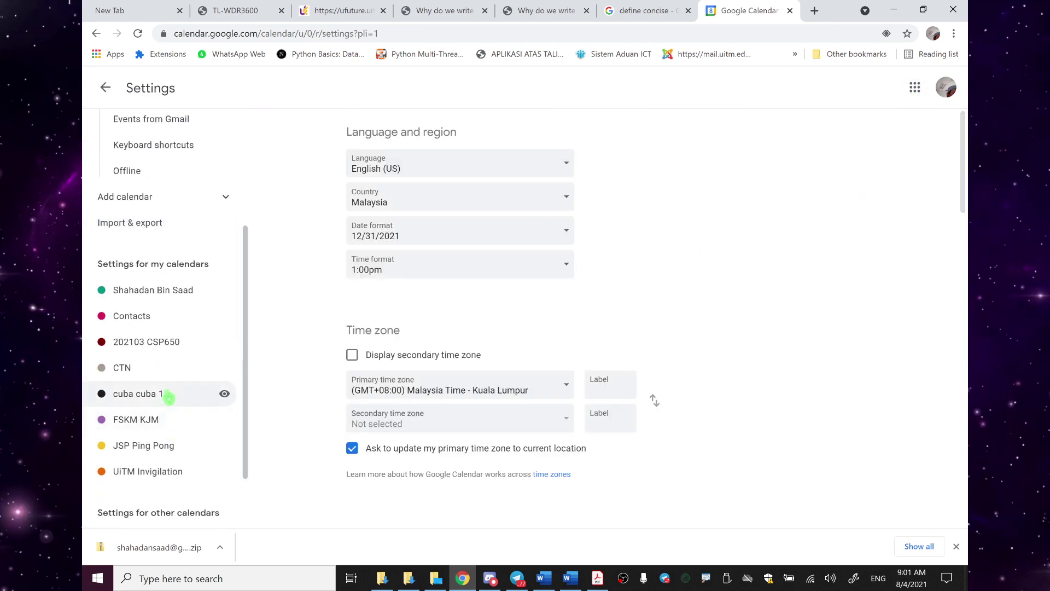
pyautogui.click(175, 343)
pyautogui.scroll(-6, 611, 320)
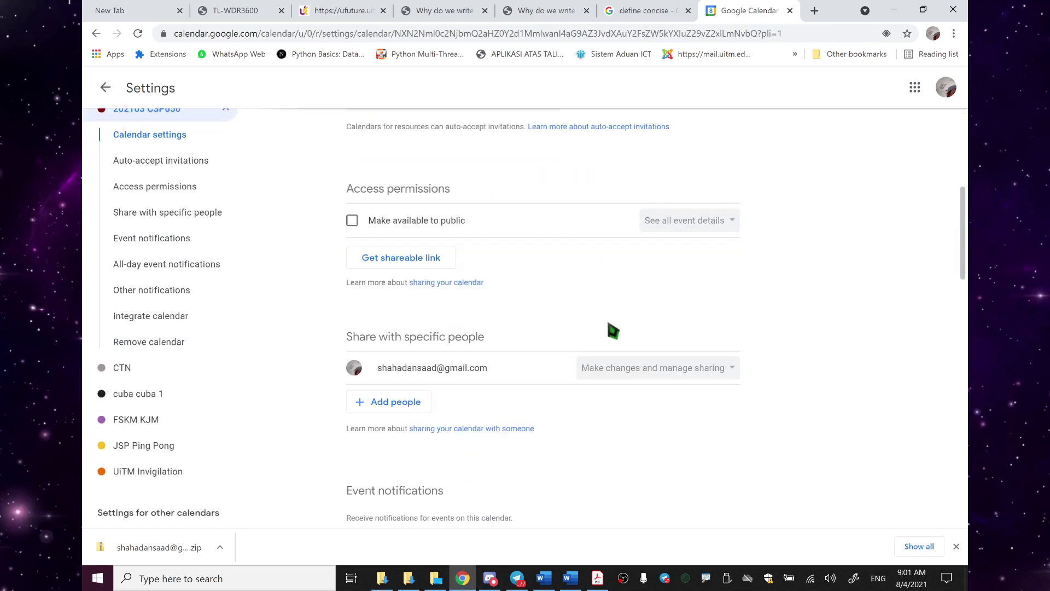
# Try to make the 202103 CSP650 calendar available to the public.
pyautogui.scroll(1, 551, 313)
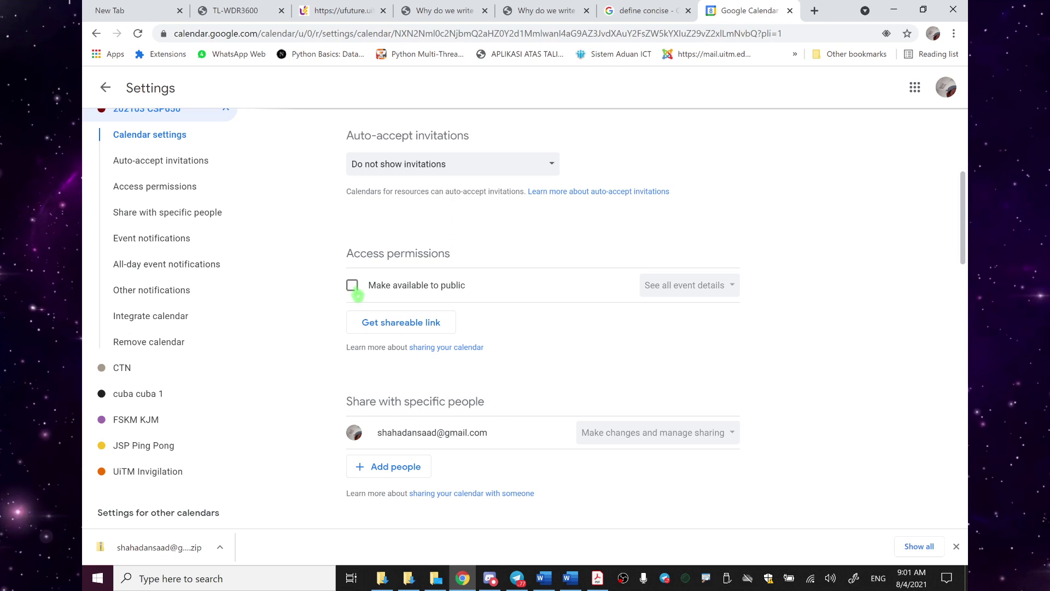
pyautogui.click(352, 286)
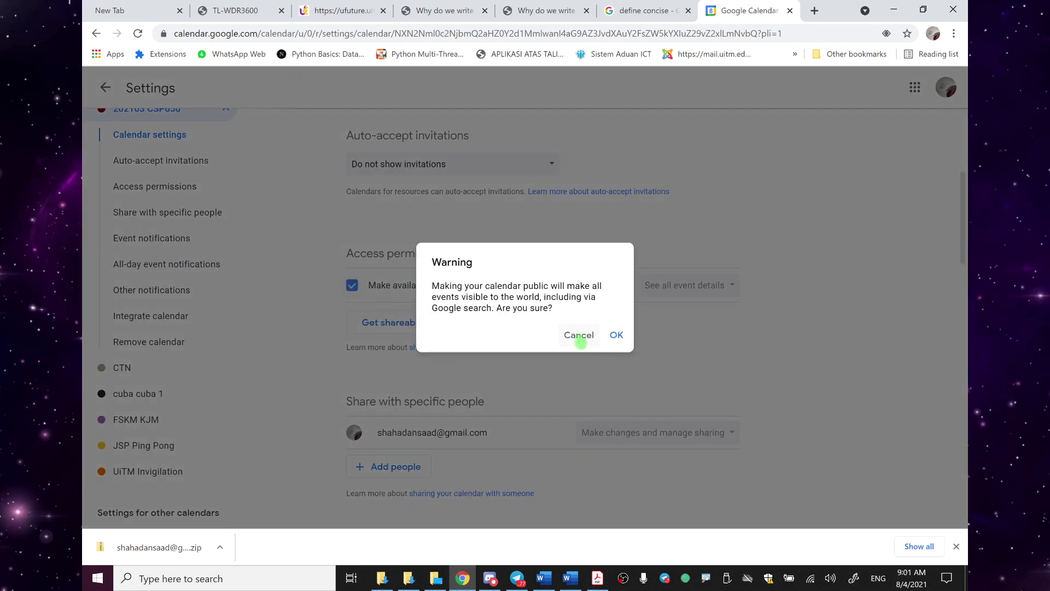
pyautogui.click(579, 334)
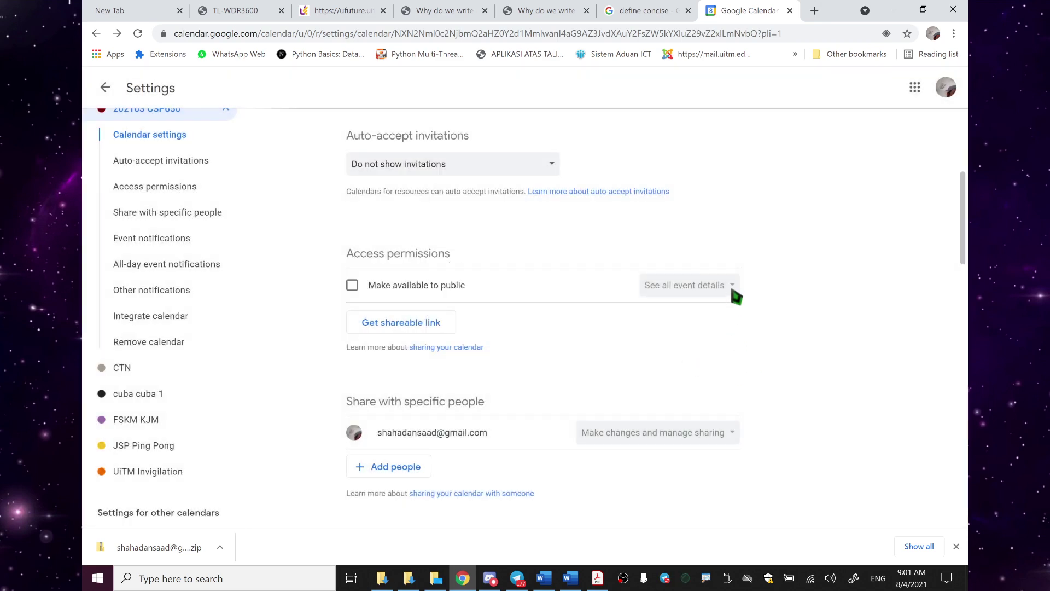
# Set the calendar's invitation handling to "Automatically add all invitations to this calendar".
pyautogui.scroll(5, 635, 283)
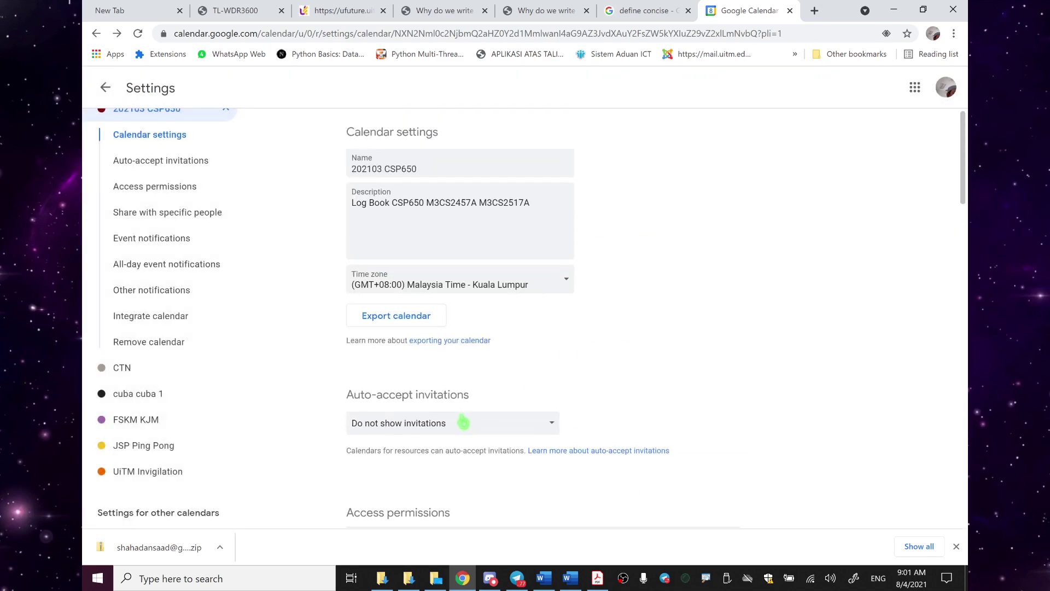
pyautogui.click(463, 423)
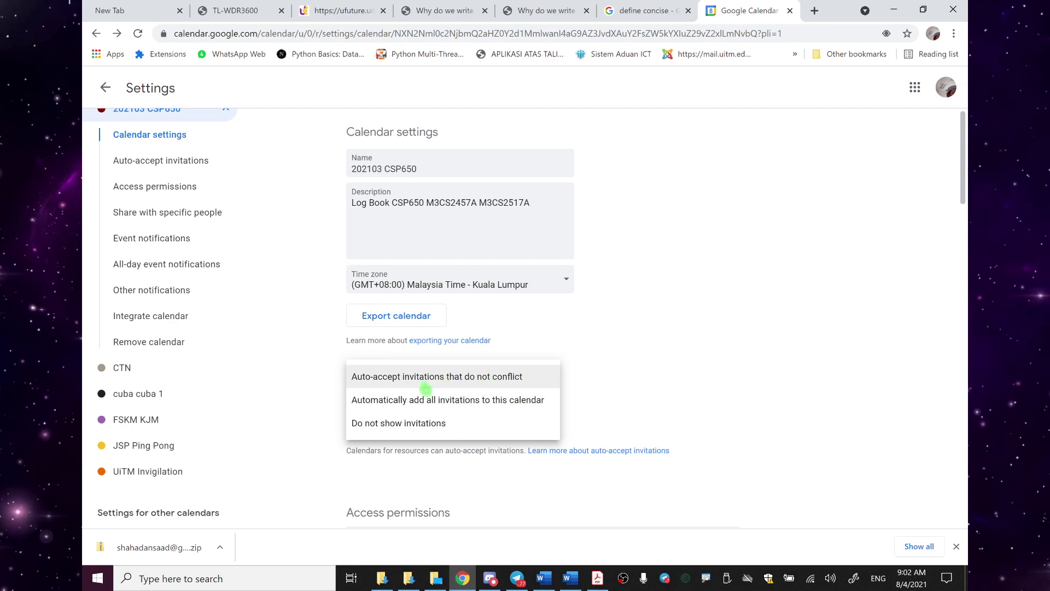
pyautogui.click(555, 400)
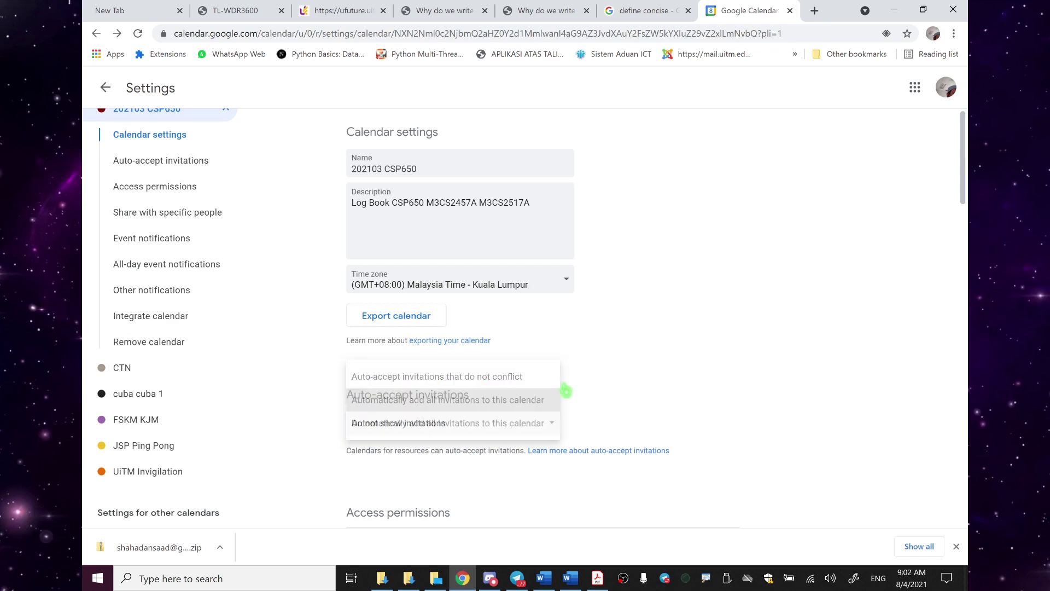
# Reveal the calendar's secret address in iCal format and review the integration addresses around it.
pyautogui.scroll(-4, 641, 361)
pyautogui.scroll(-15, 646, 363)
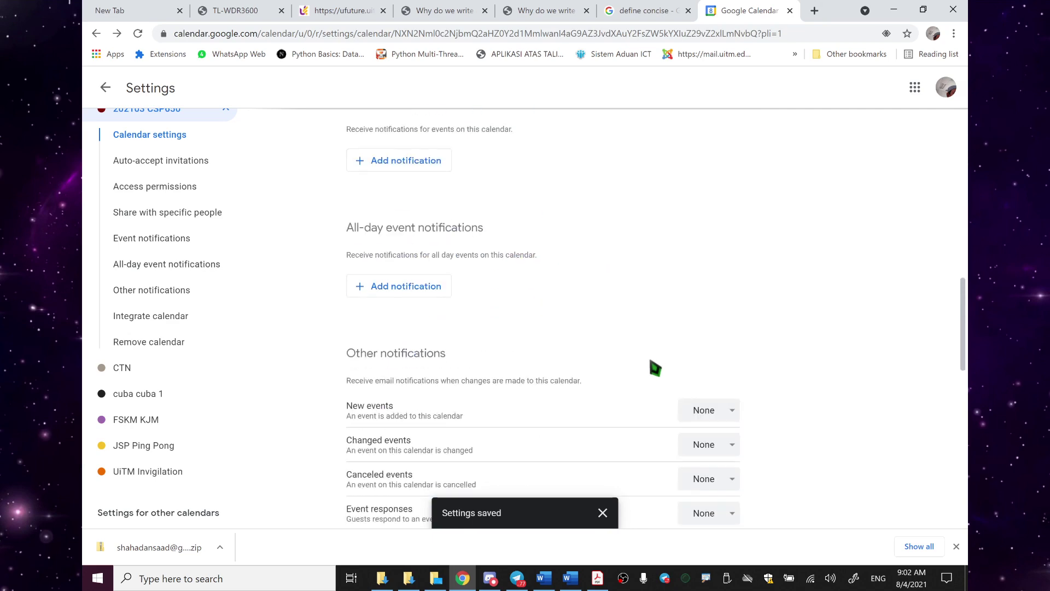
pyautogui.scroll(-1, 656, 363)
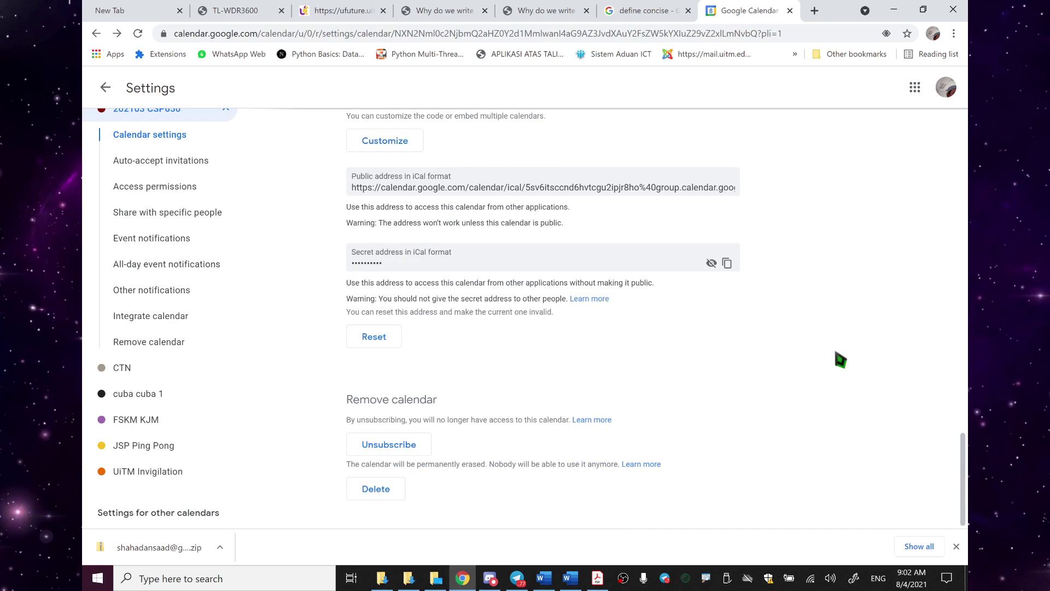
pyautogui.click(712, 265)
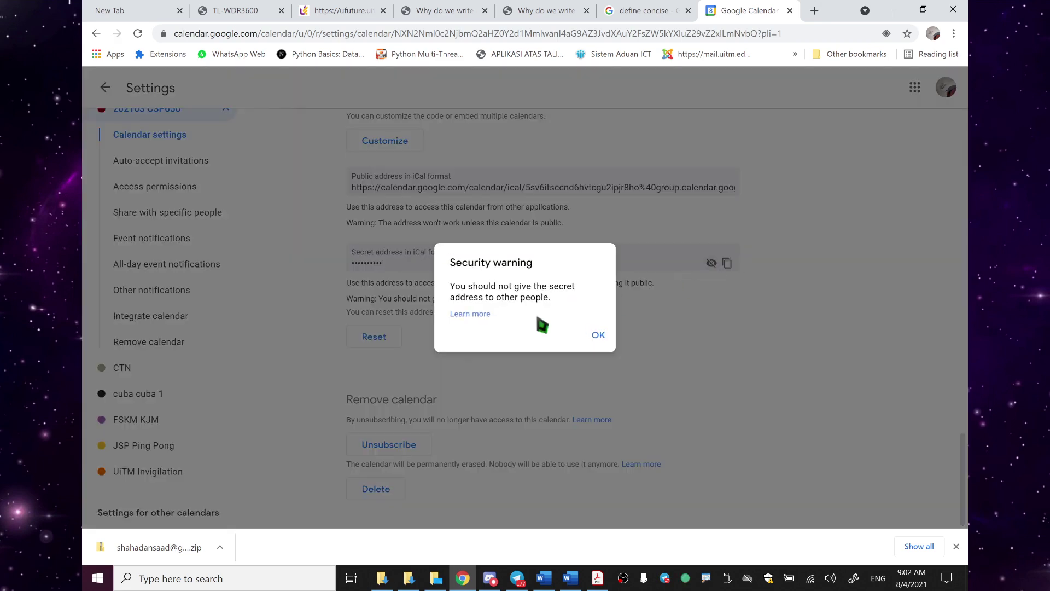
pyautogui.click(598, 334)
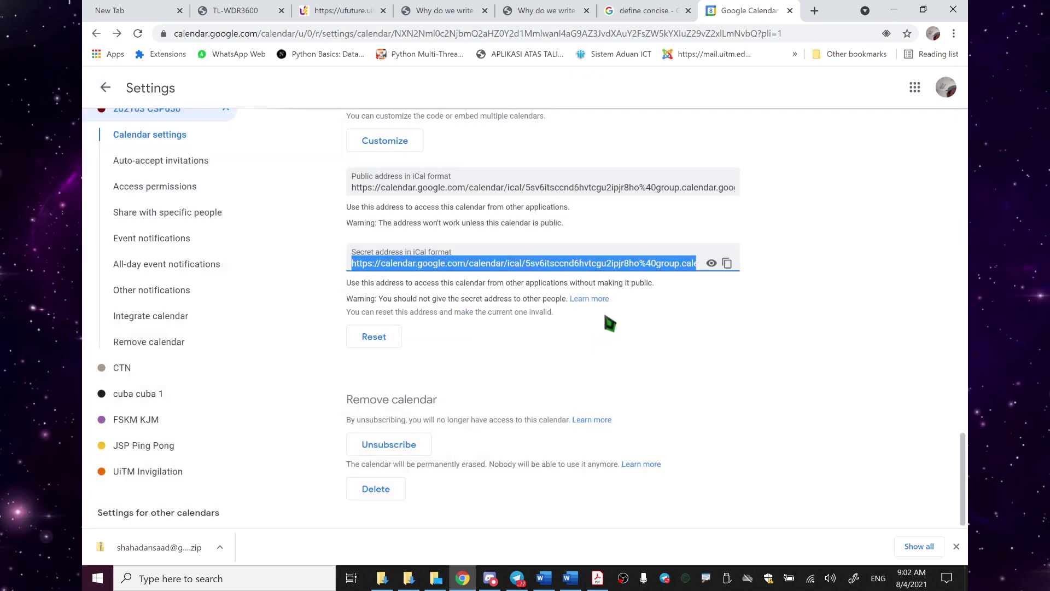
pyautogui.click(726, 331)
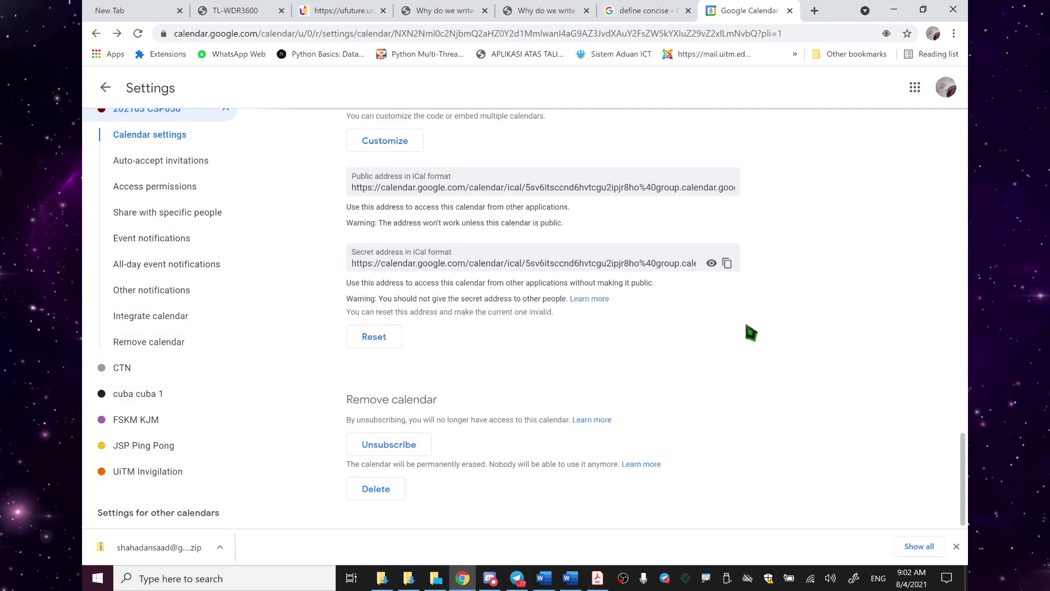
pyautogui.scroll(2, 748, 325)
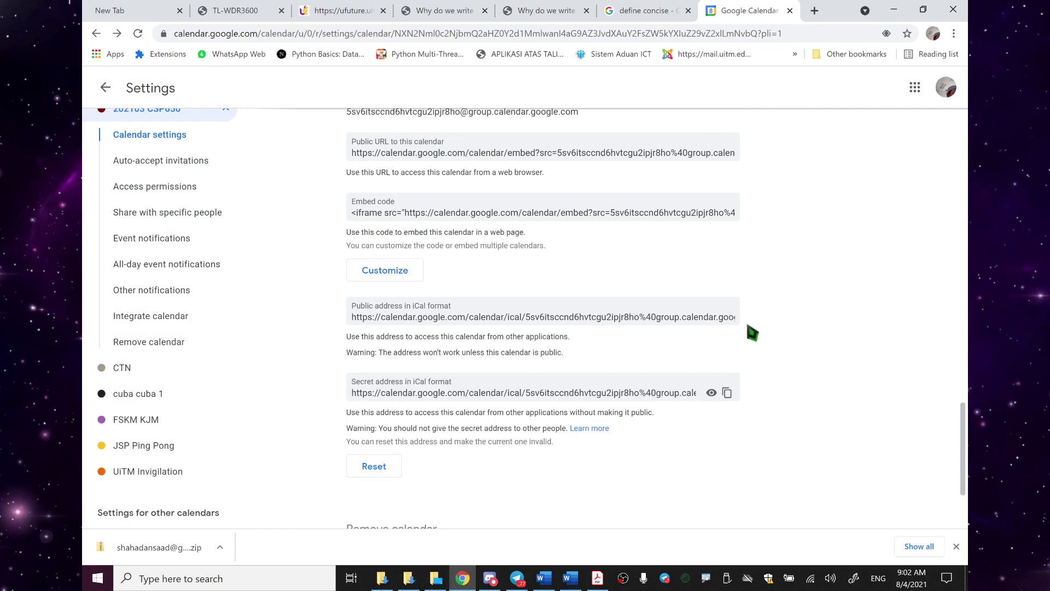
# Reload the settings page of the 202103 CSP650 calendar and return to its sharing with specific people.
pyautogui.scroll(4, 748, 325)
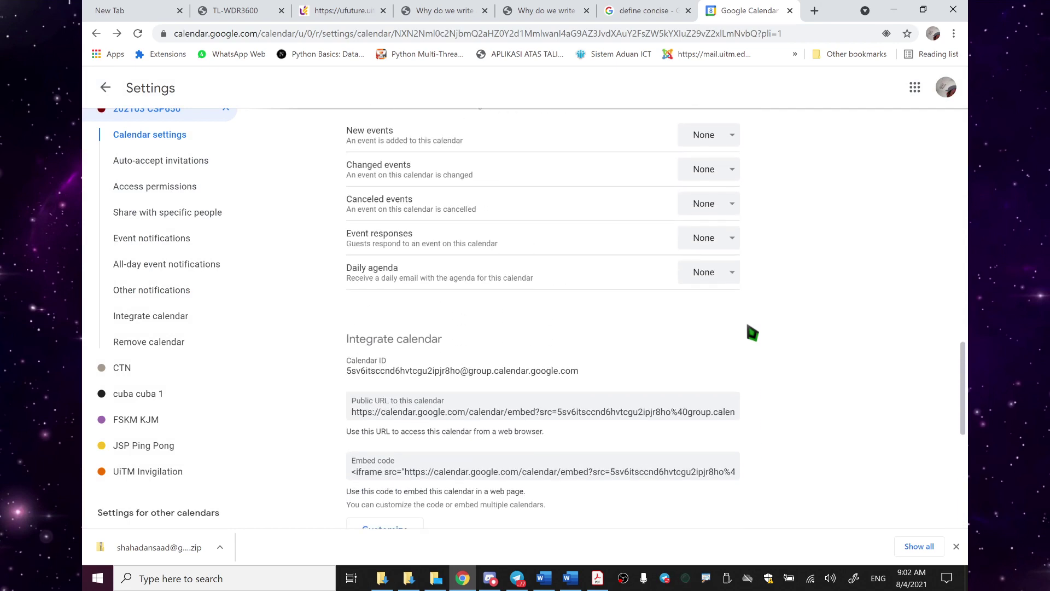
pyautogui.scroll(8, 748, 326)
pyautogui.scroll(3, 748, 325)
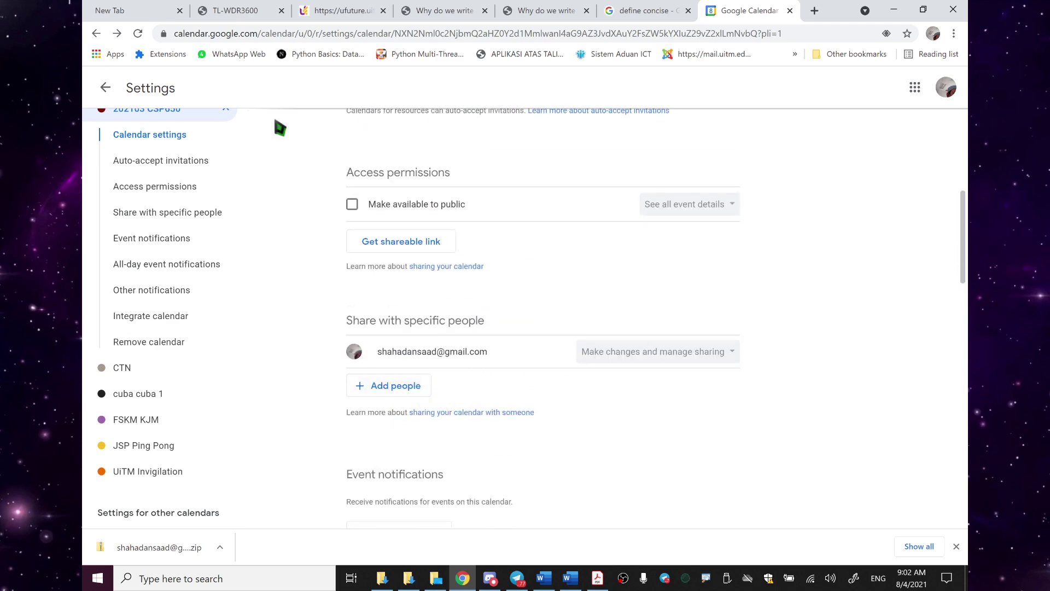
pyautogui.click(138, 34)
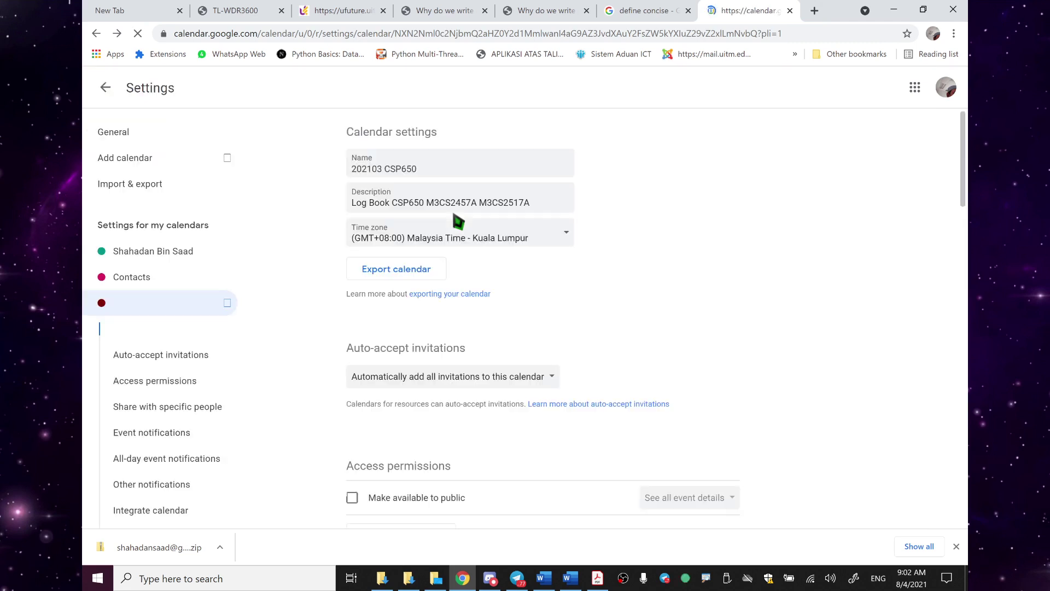
pyautogui.scroll(-2, 608, 303)
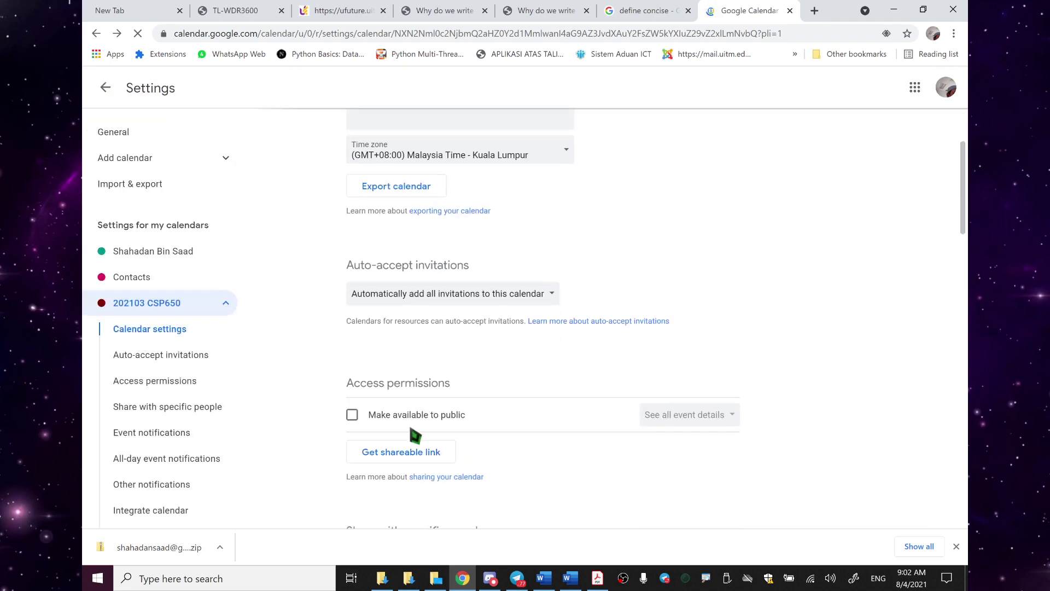
pyautogui.scroll(-5, 492, 285)
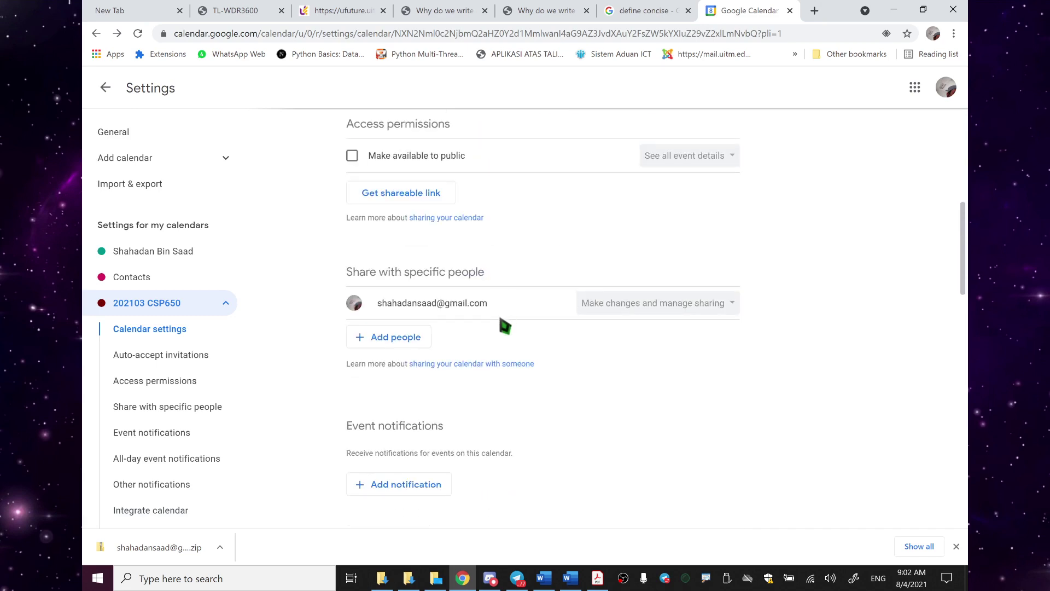
# Start sharing the calendar with specific people and set the permission to "Make changes to events".
pyautogui.click(409, 340)
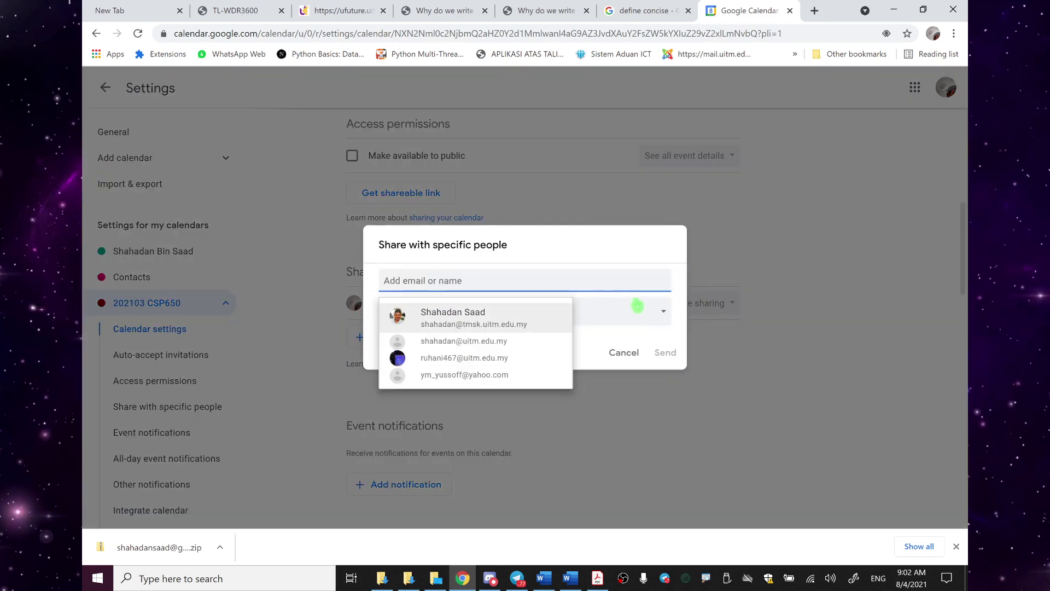
pyautogui.click(662, 262)
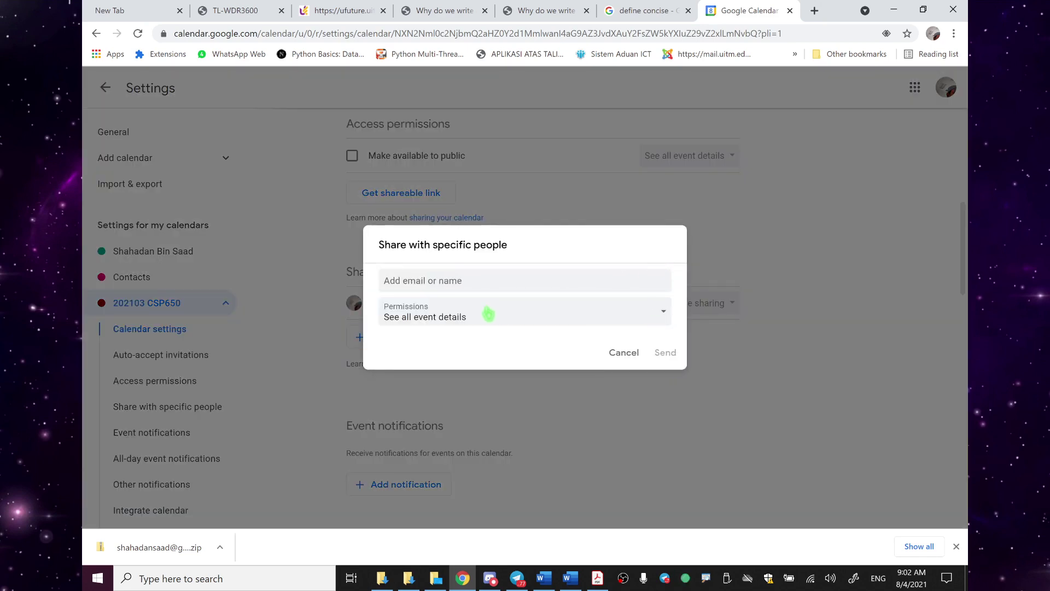
pyautogui.click(489, 314)
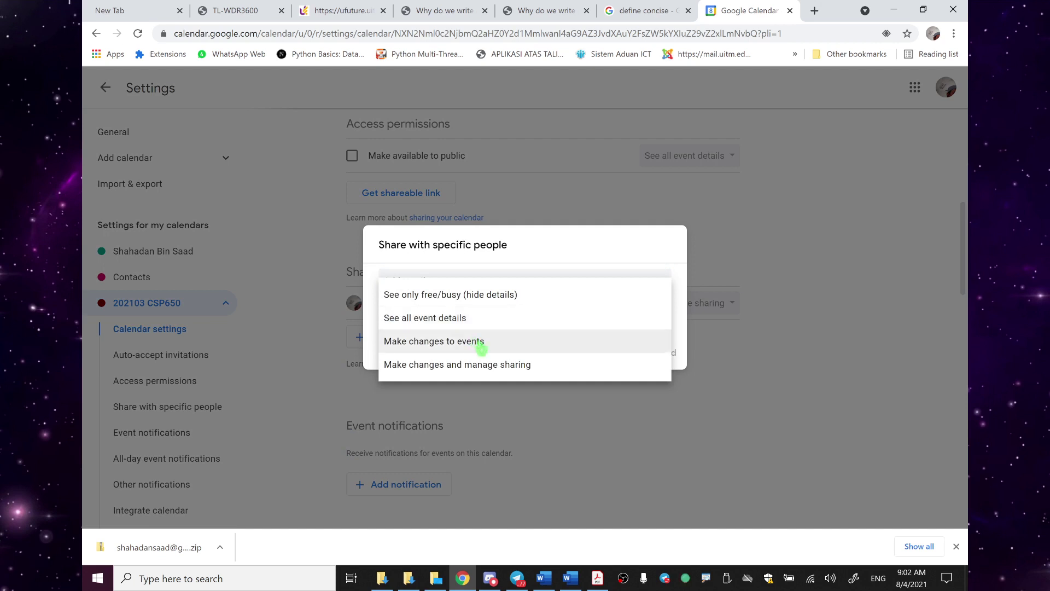
pyautogui.click(491, 345)
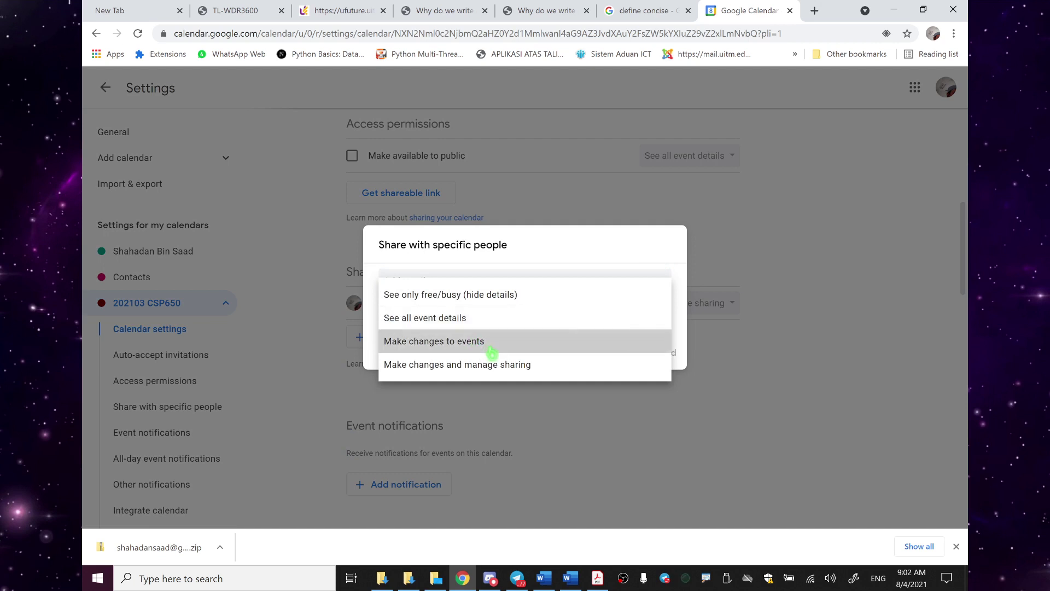
# Copy the first e-mail address posted in the Telegram class group chat and share the calendar with that student.
pyautogui.click(482, 280)
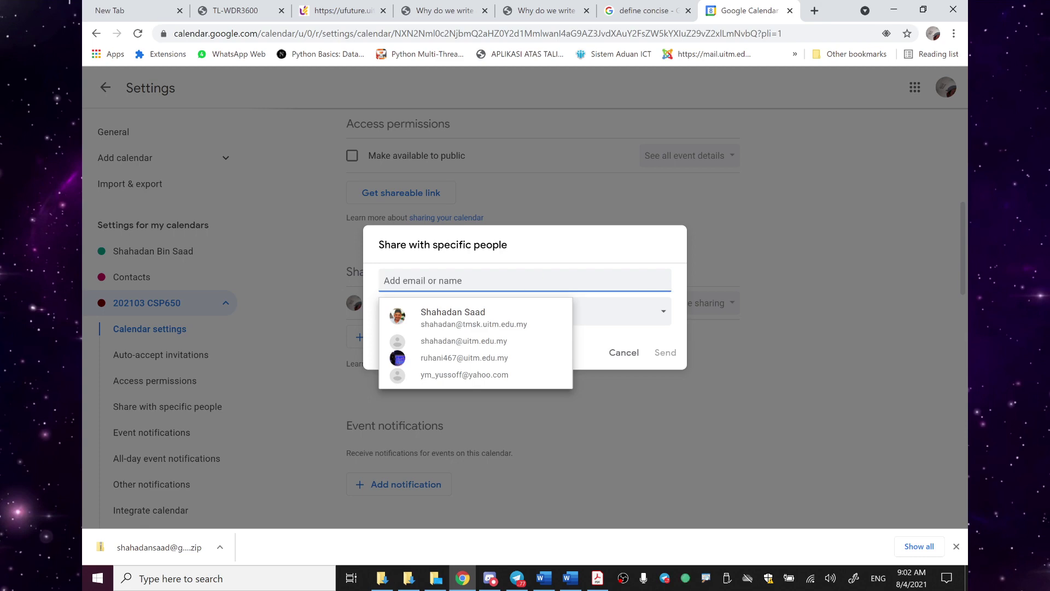
pyautogui.click(517, 578)
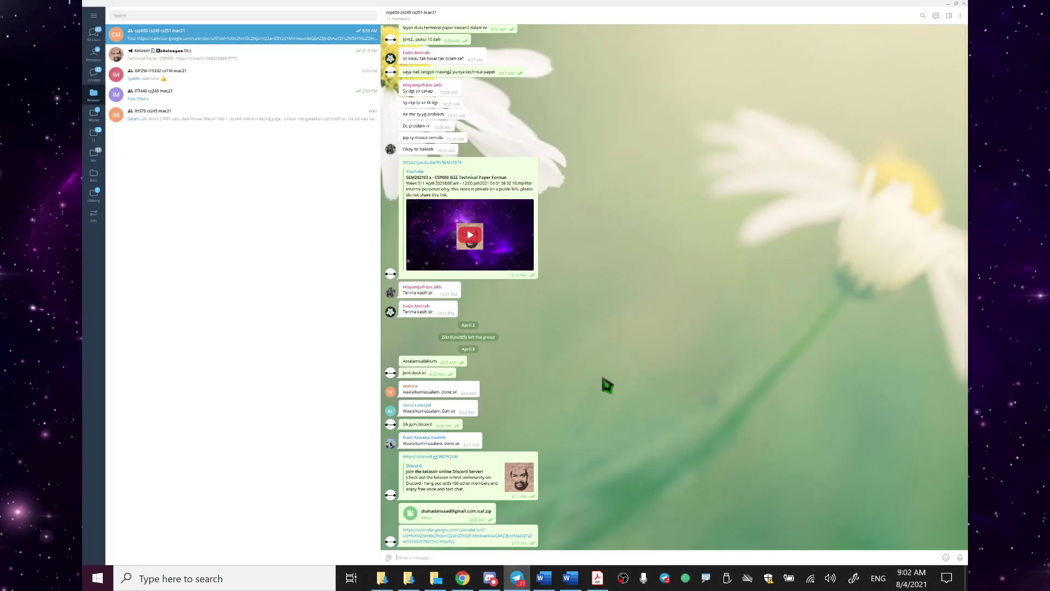
pyautogui.moveTo(703, 9); pyautogui.dragTo(91, 36)
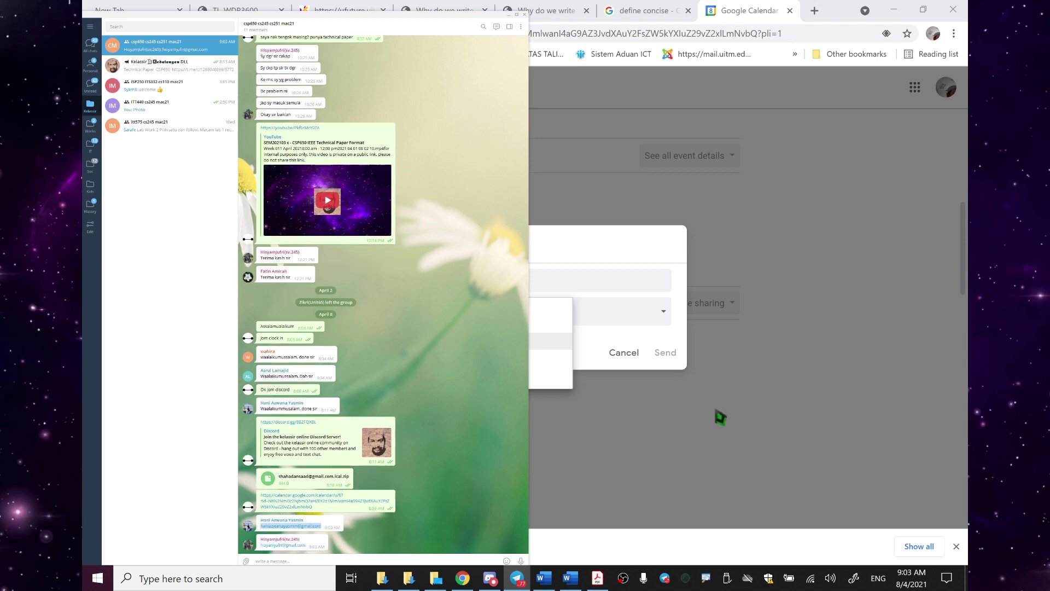
pyautogui.click(624, 327)
pyautogui.click(465, 281)
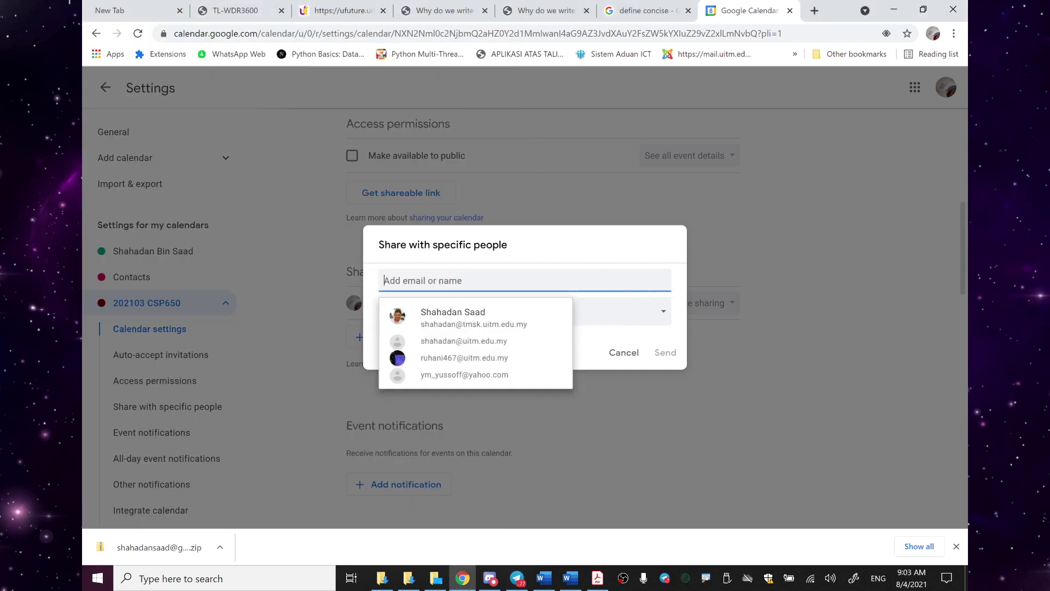
pyautogui.hotkey('ctrl', 'v')
pyautogui.click(668, 353)
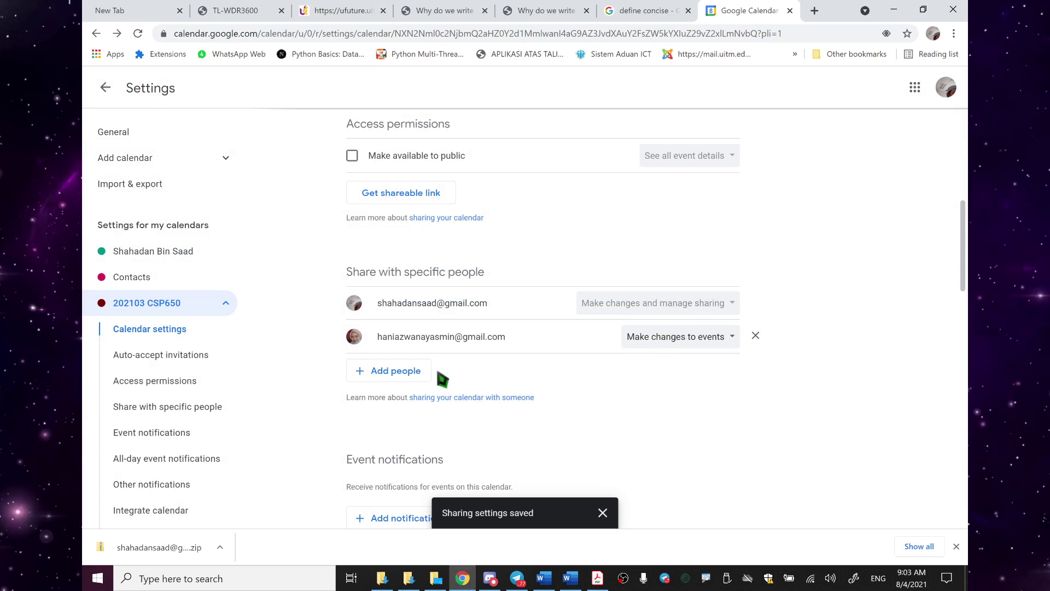
# Start another share for the calendar with the permission "Make changes to events".
pyautogui.click(407, 370)
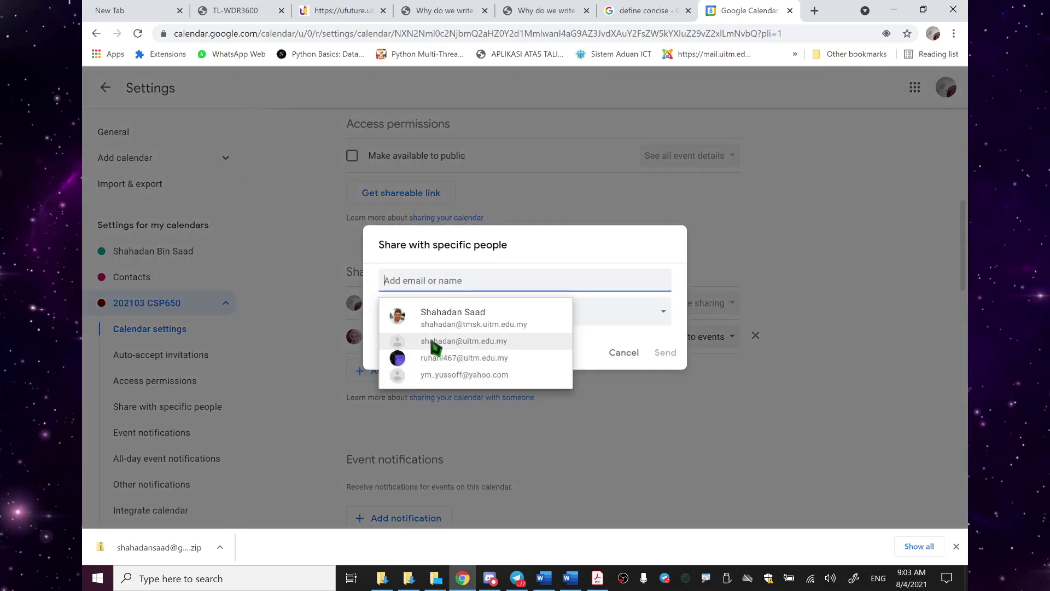
pyautogui.click(623, 311)
pyautogui.click(530, 345)
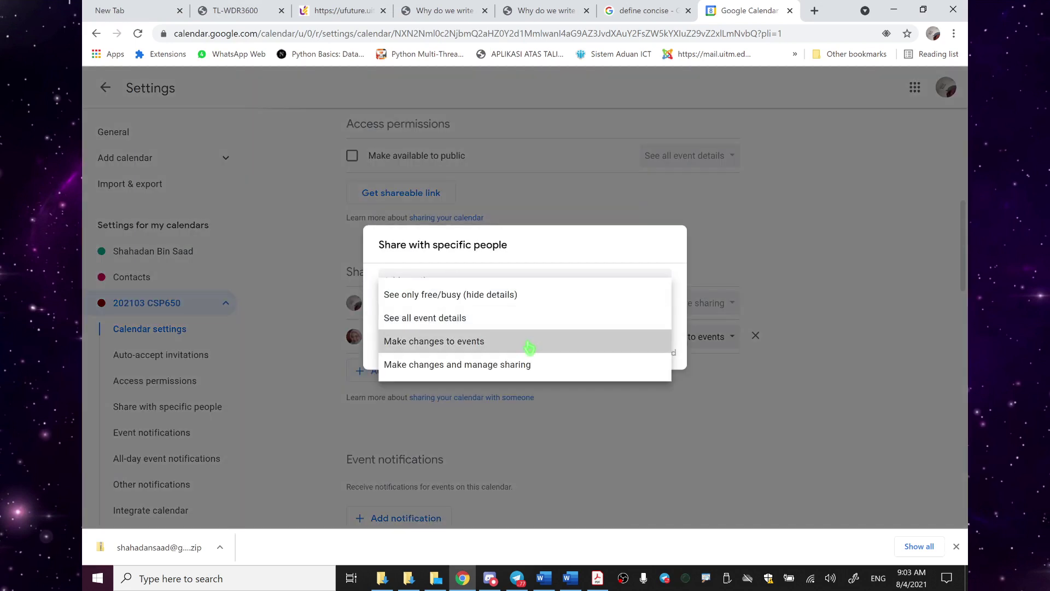
# Copy the second student's e-mail address from the Telegram group chat and add it as a recipient of the calendar share.
pyautogui.click(517, 579)
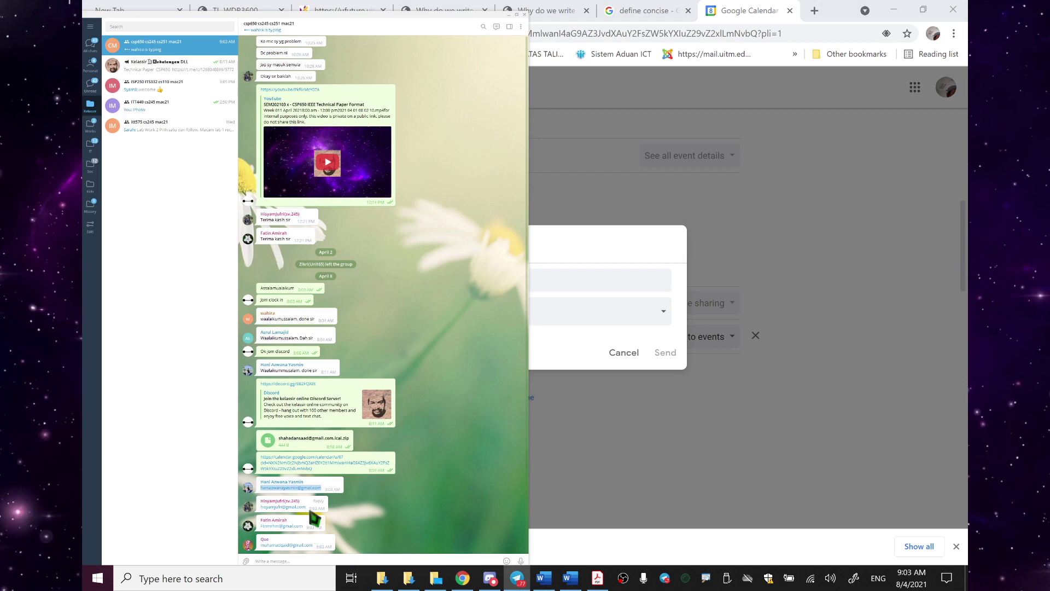
pyautogui.moveTo(308, 508); pyautogui.dragTo(290, 520)
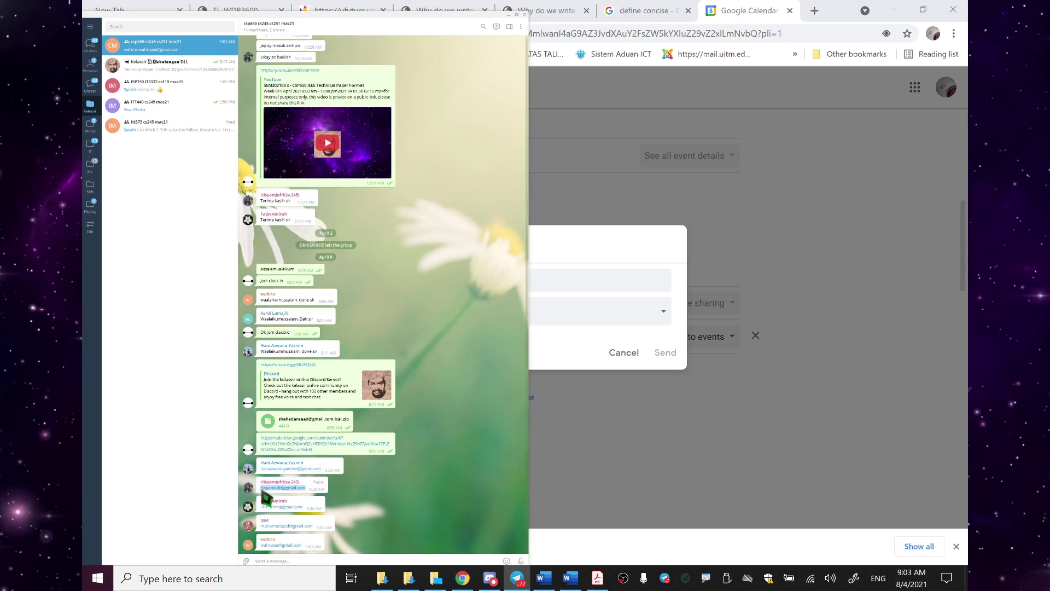
pyautogui.click(615, 276)
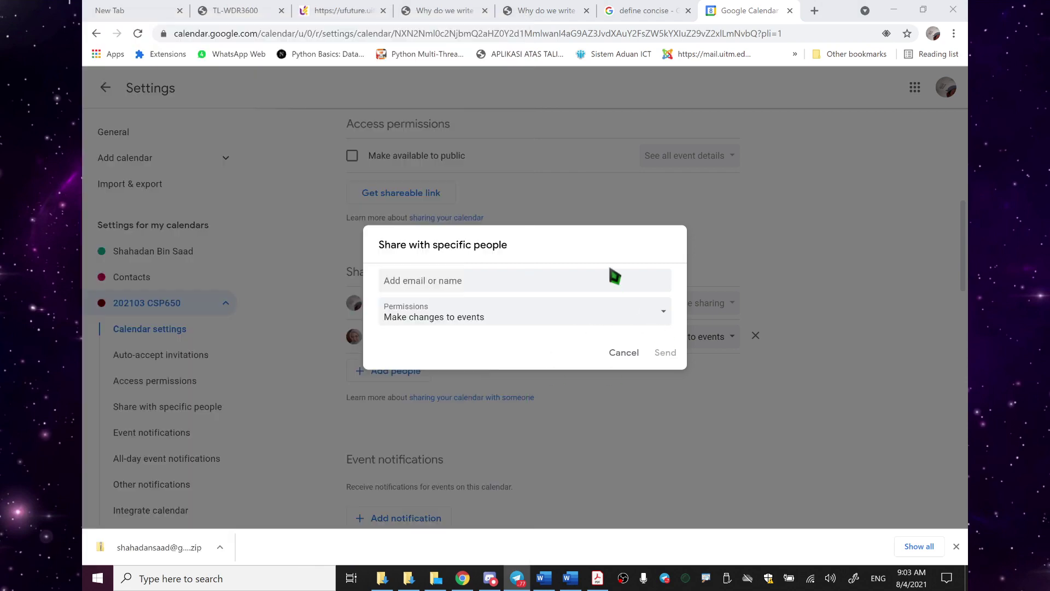
pyautogui.click(502, 285)
pyautogui.hotkey('ctrl', 'v')
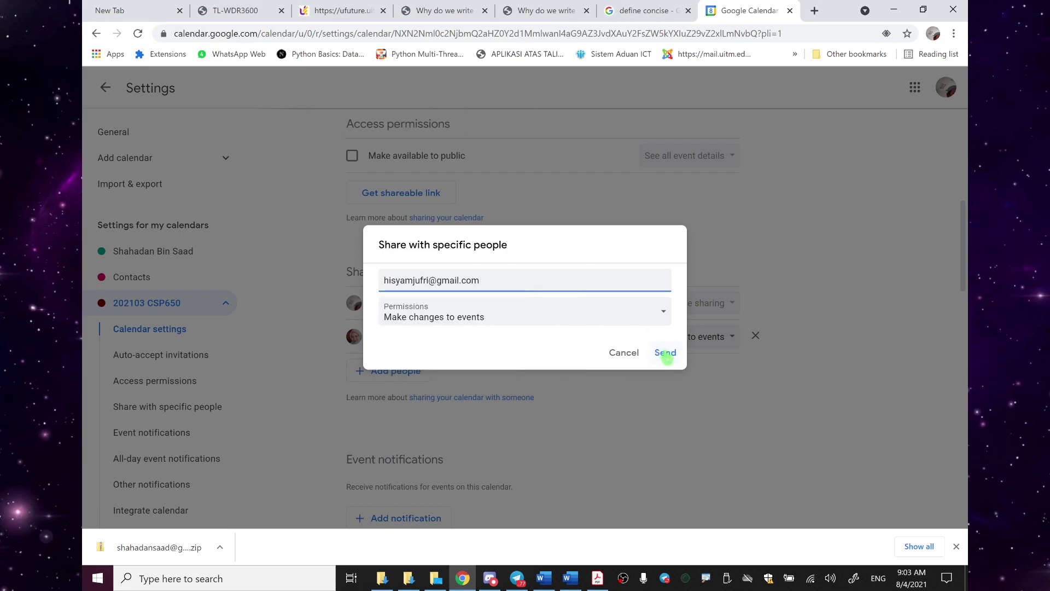
pyautogui.click(666, 354)
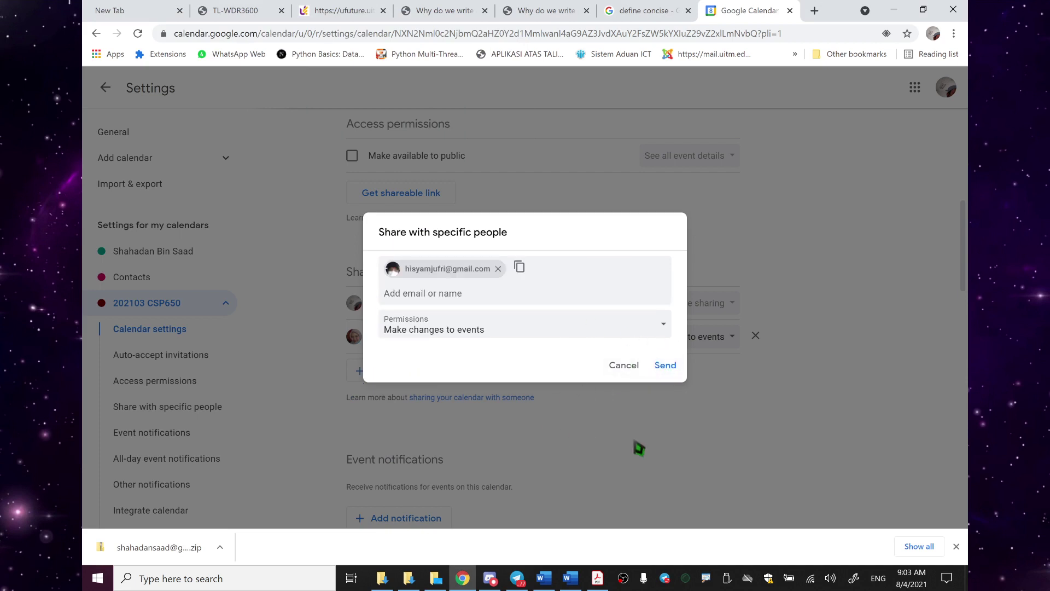
pyautogui.click(522, 578)
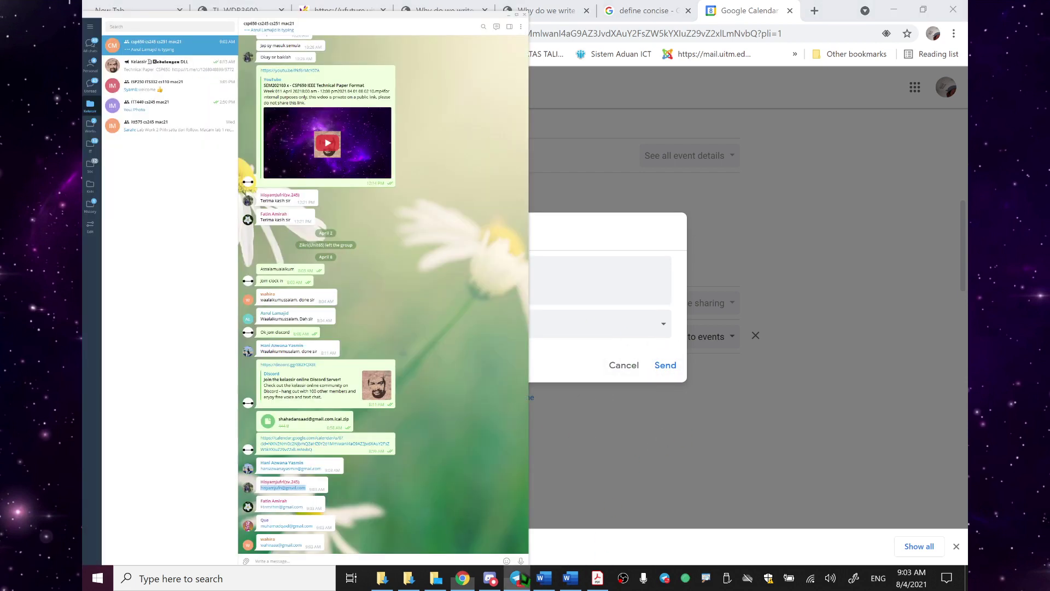
pyautogui.click(300, 509)
pyautogui.moveTo(300, 509); pyautogui.dragTo(266, 509)
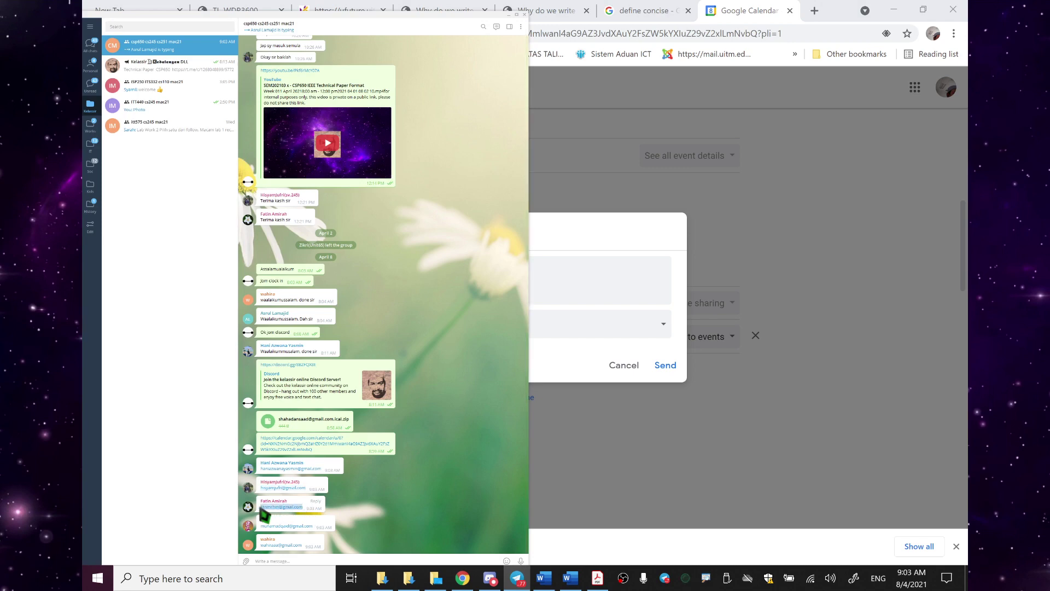
pyautogui.click(600, 273)
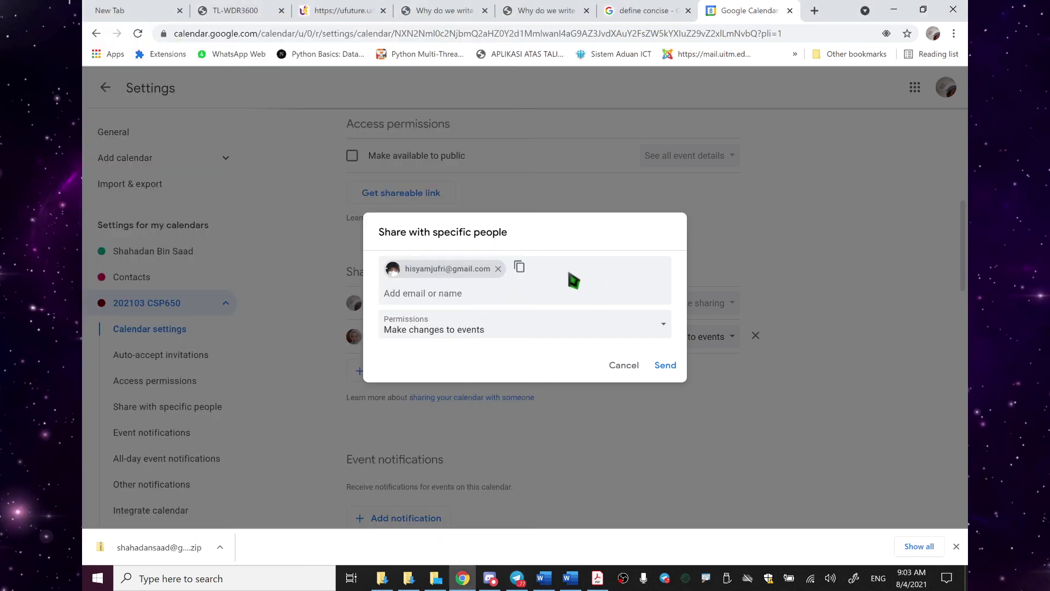
pyautogui.click(520, 267)
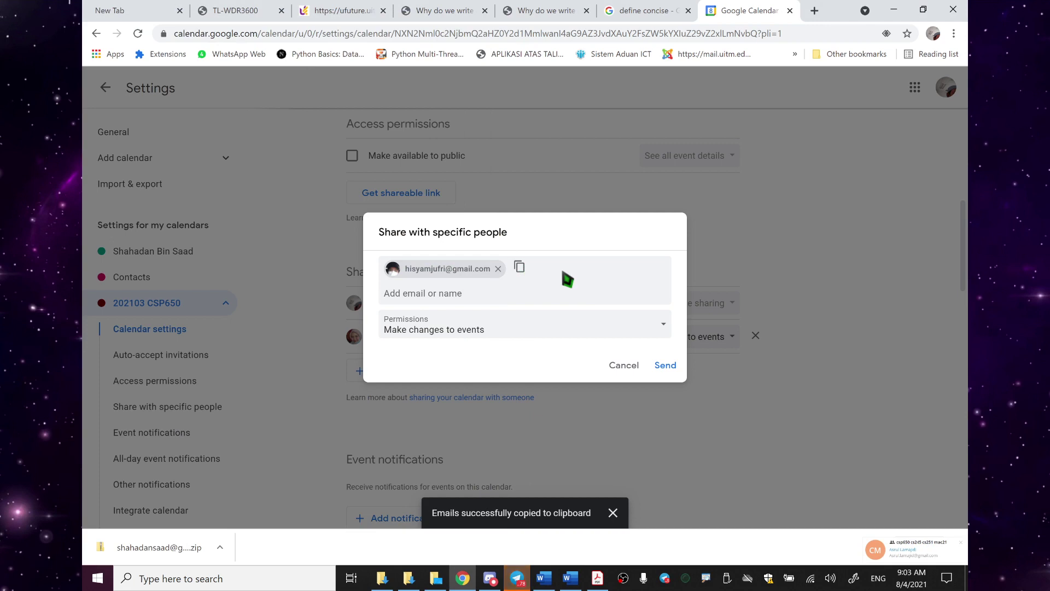
pyautogui.click(566, 279)
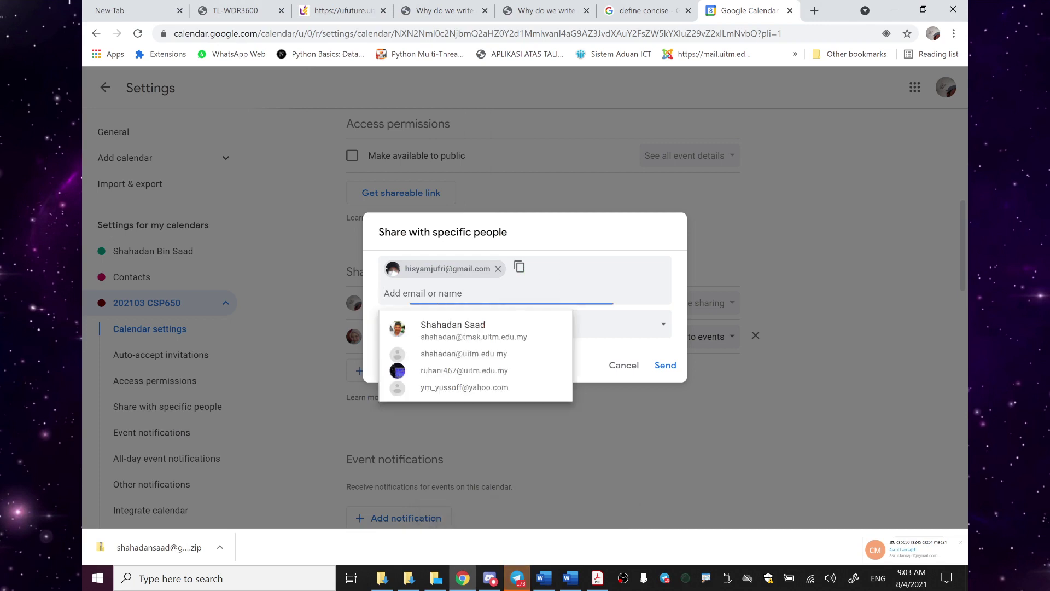
pyautogui.hotkey('ctrl', 'v')
pyautogui.hotkey('ctrl', 'a')
pyautogui.press('BackSpace')
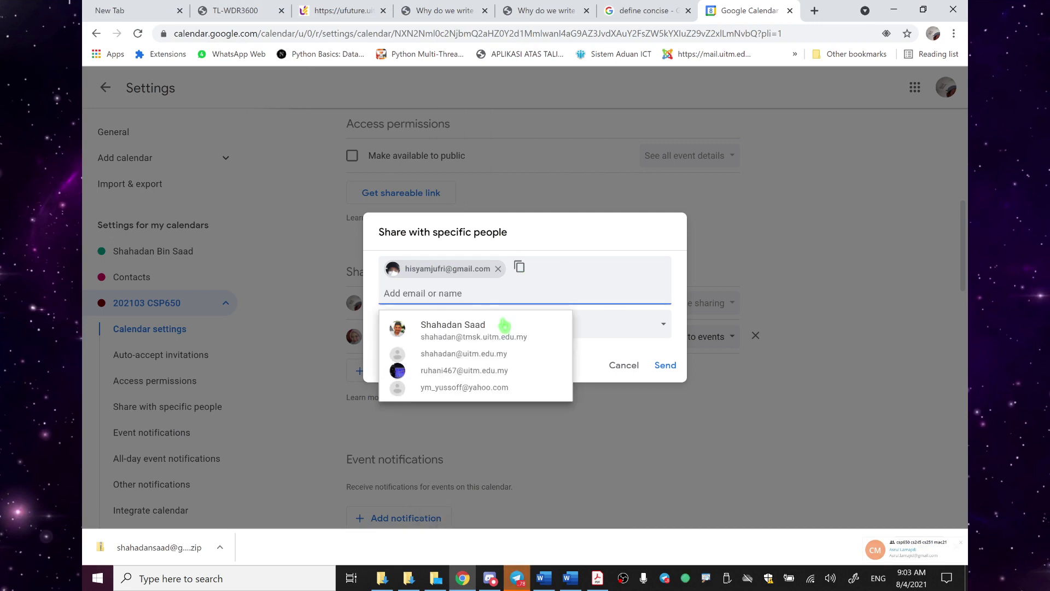
# Copy the third student's e-mail address from the Telegram group chat and add it to the share recipients.
pyautogui.click(517, 578)
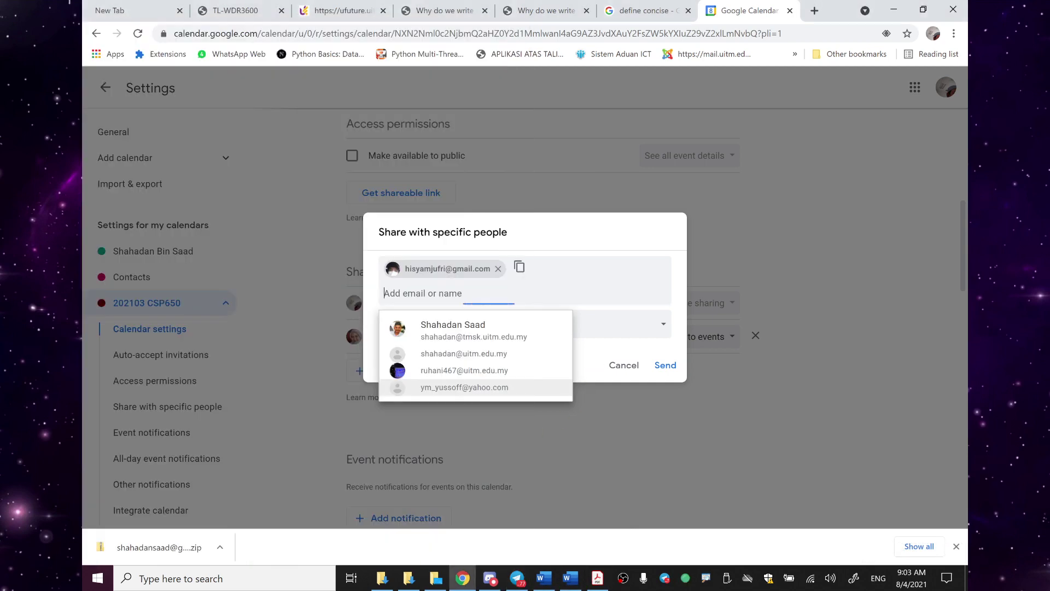
pyautogui.click(594, 335)
pyautogui.hotkey('ctrl', 'v')
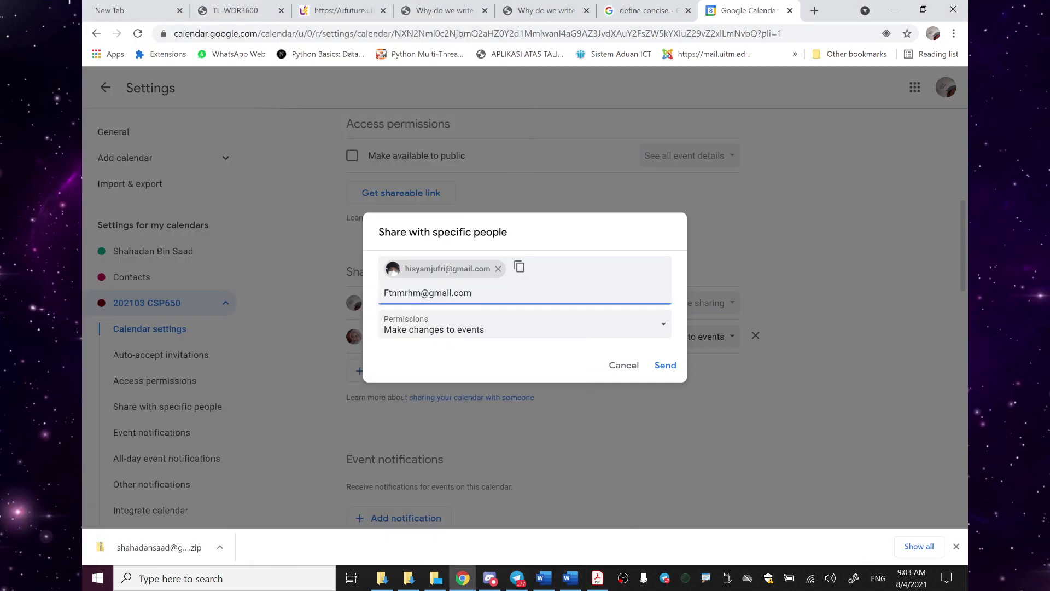
pyautogui.press('Return')
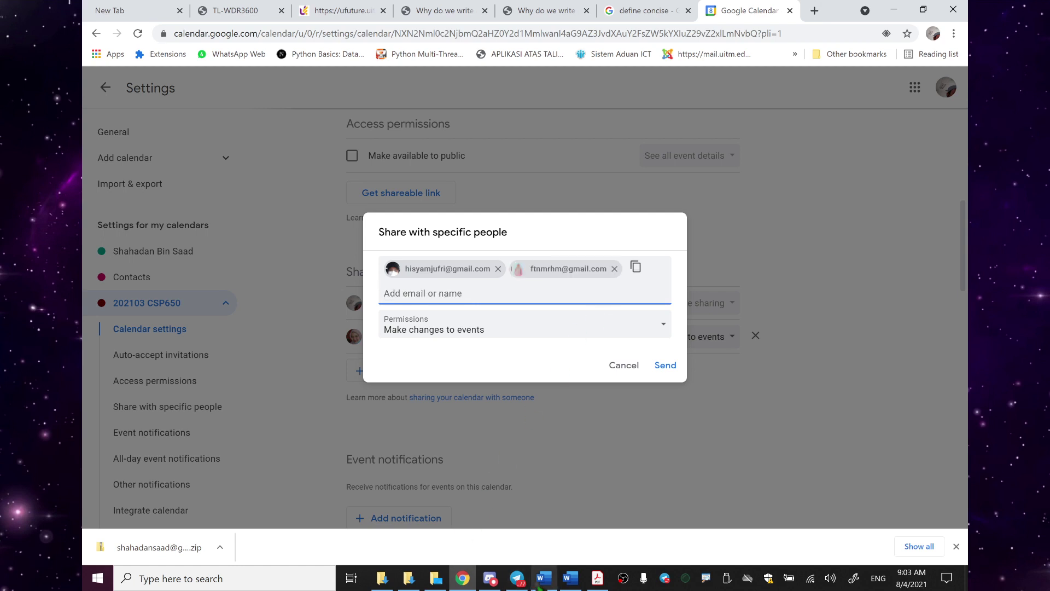
# Add the fourth student's e-mail address, copied from the Telegram group chat, to the share recipients.
pyautogui.click(517, 578)
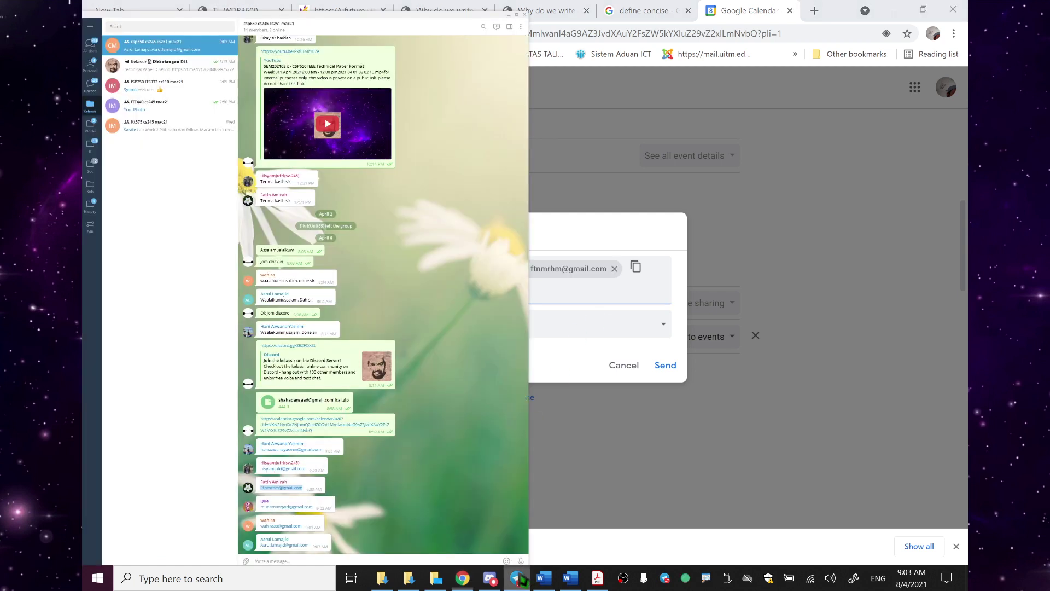
pyautogui.click(313, 501)
pyautogui.moveTo(309, 510); pyautogui.dragTo(260, 508)
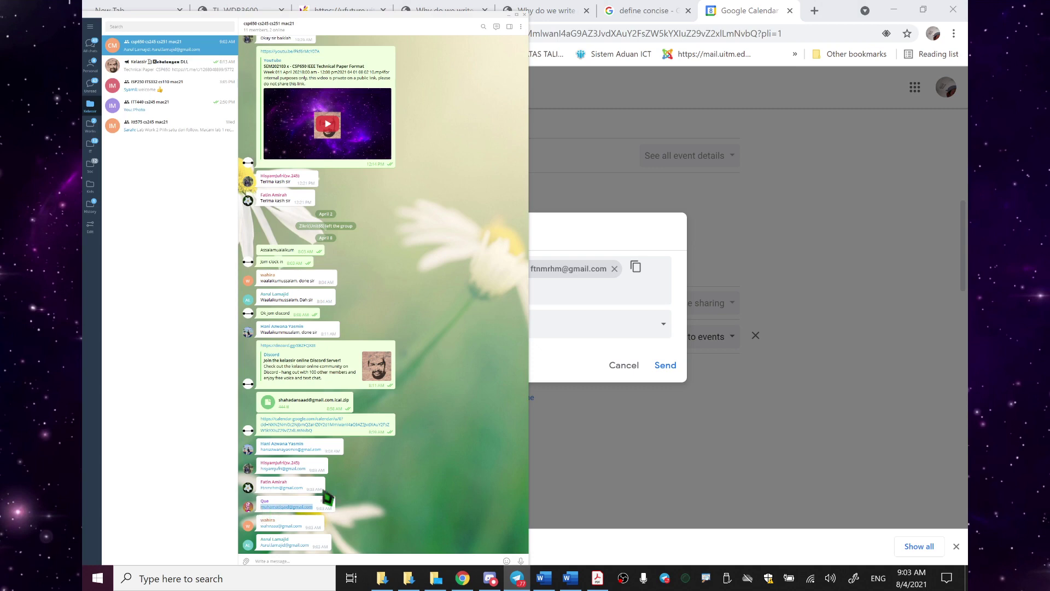
pyautogui.hotkey('alt', 'Tab')
pyautogui.hotkey('ctrl', 'v')
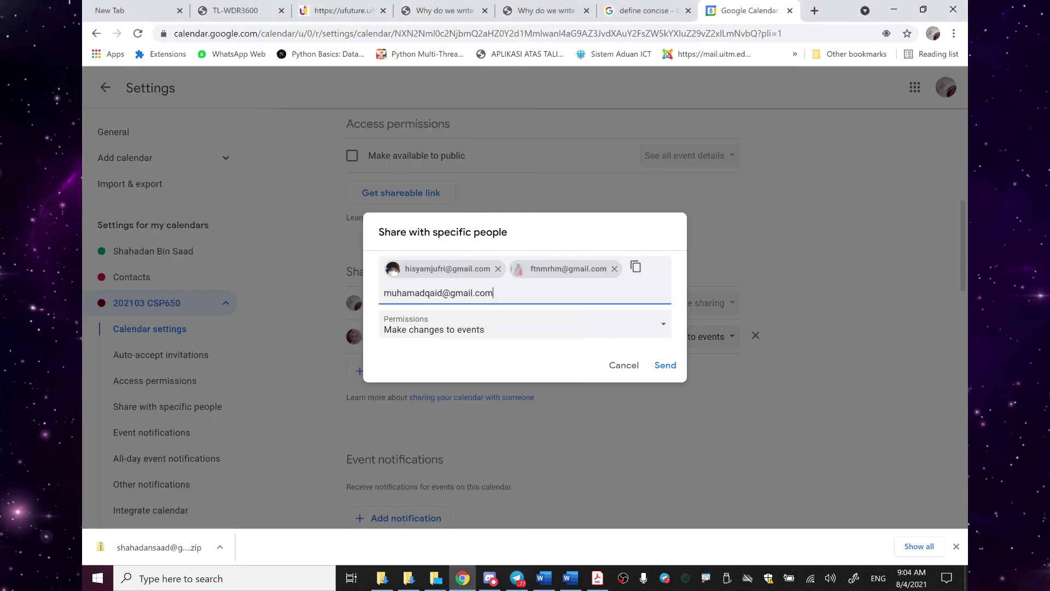
pyautogui.press('Return')
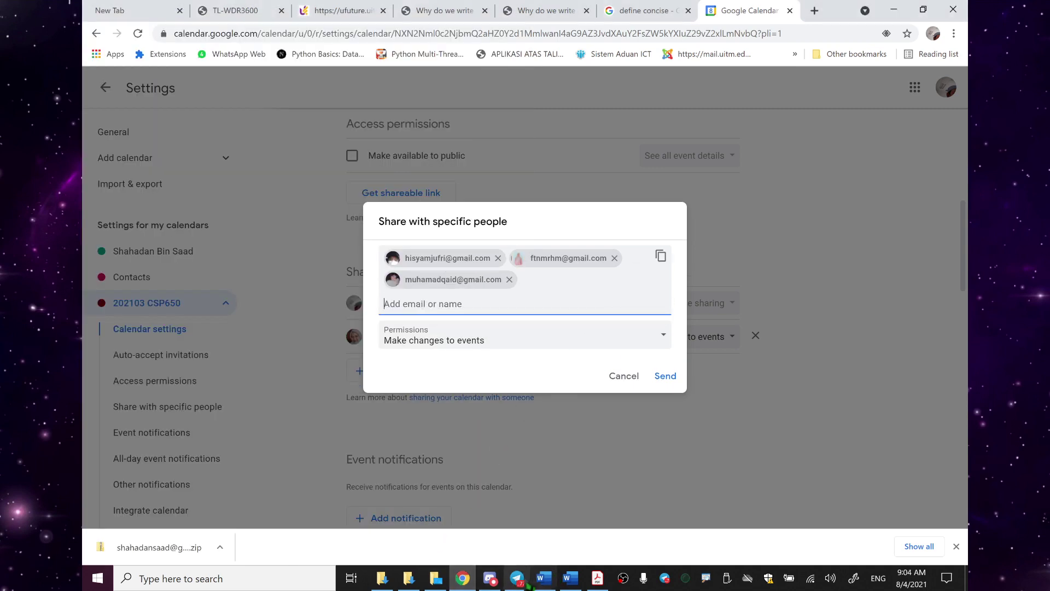
# Copy the fifth student's e-mail address from the Telegram group chat and add it to the calendar share recipients.
pyautogui.click(515, 577)
pyautogui.click(305, 529)
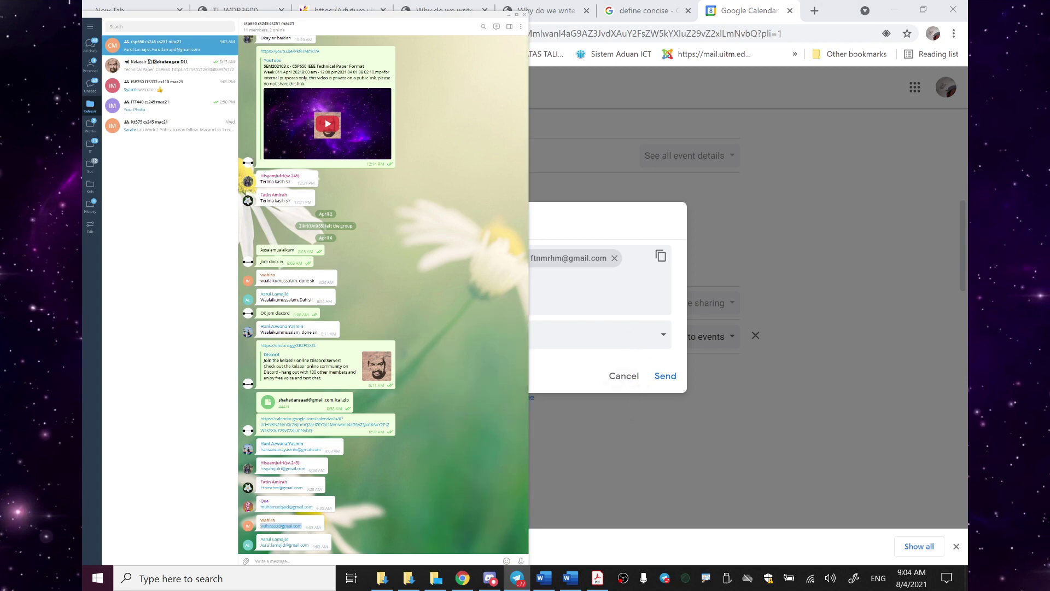
pyautogui.click(641, 362)
pyautogui.hotkey('ctrl', 'v')
pyautogui.press('Return')
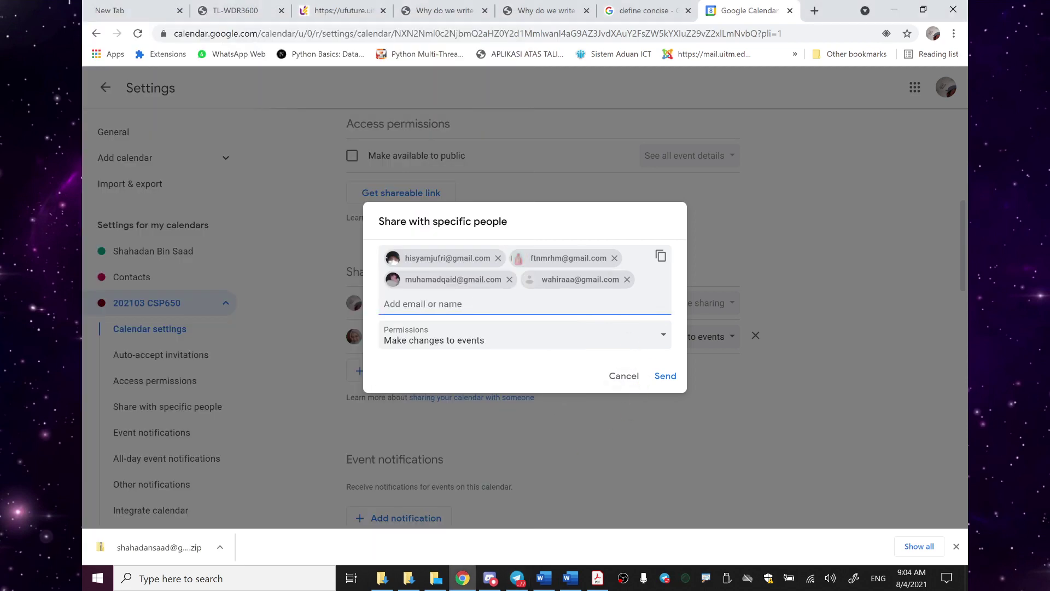
# Add the sixth student's e-mail address, copied from the last message in the Telegram group chat, to the share recipients.
pyautogui.click(517, 578)
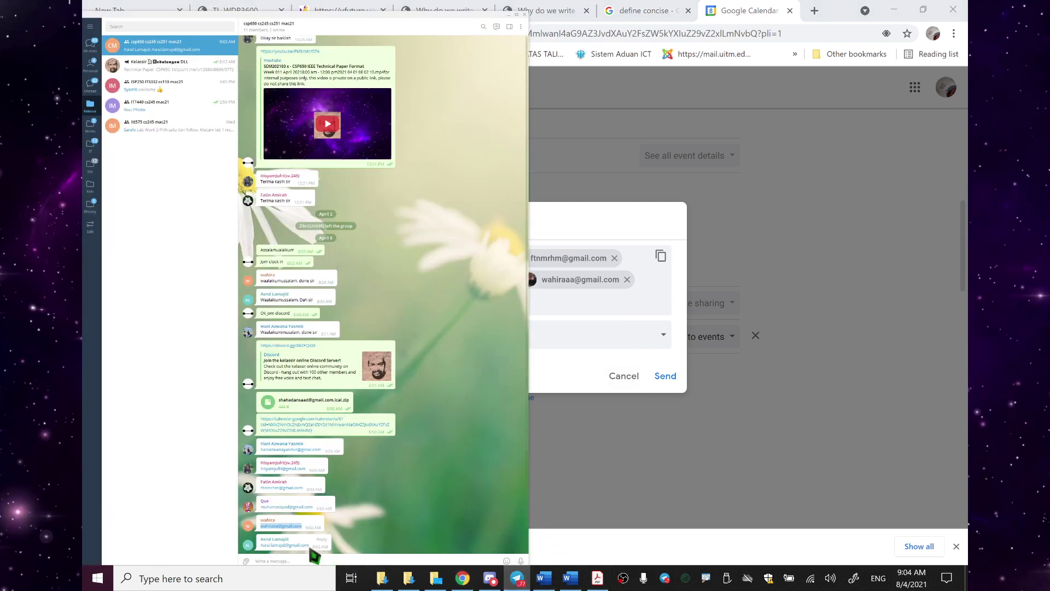
pyautogui.moveTo(310, 546); pyautogui.dragTo(262, 545)
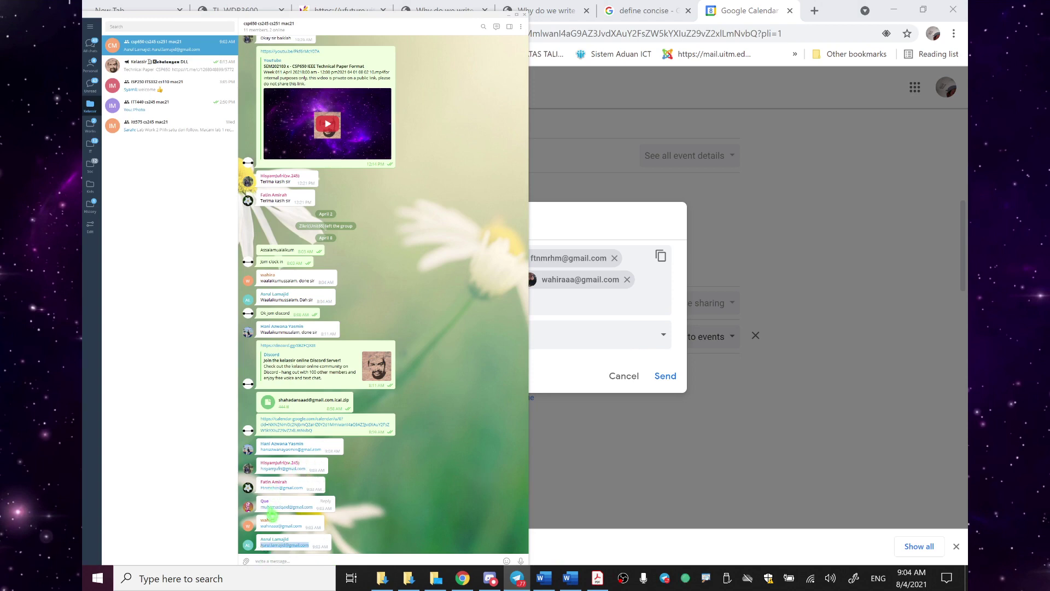
pyautogui.click(619, 320)
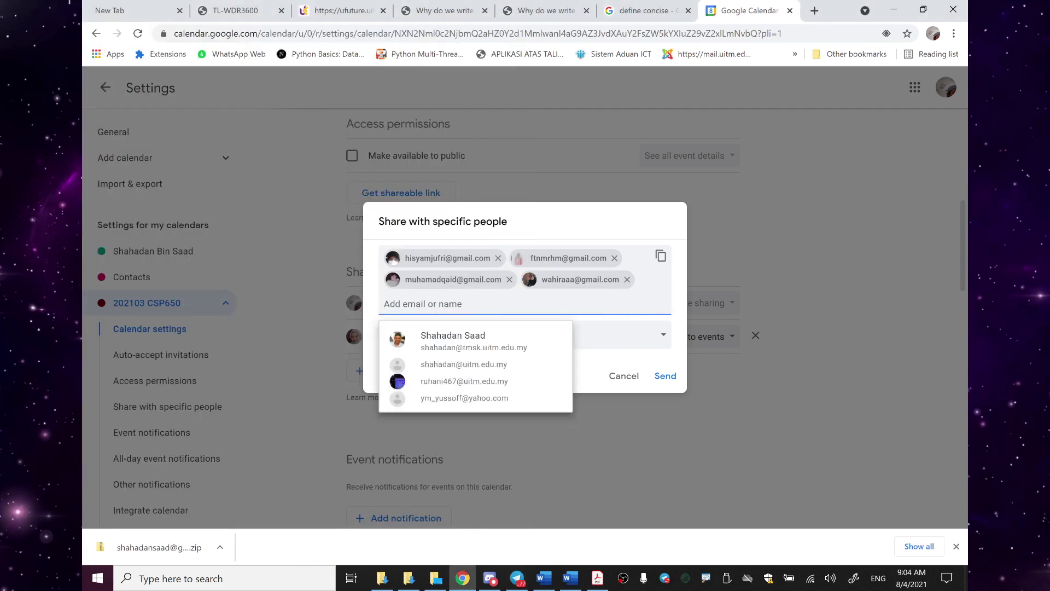
pyautogui.hotkey('ctrl', 'v')
pyautogui.press('Return')
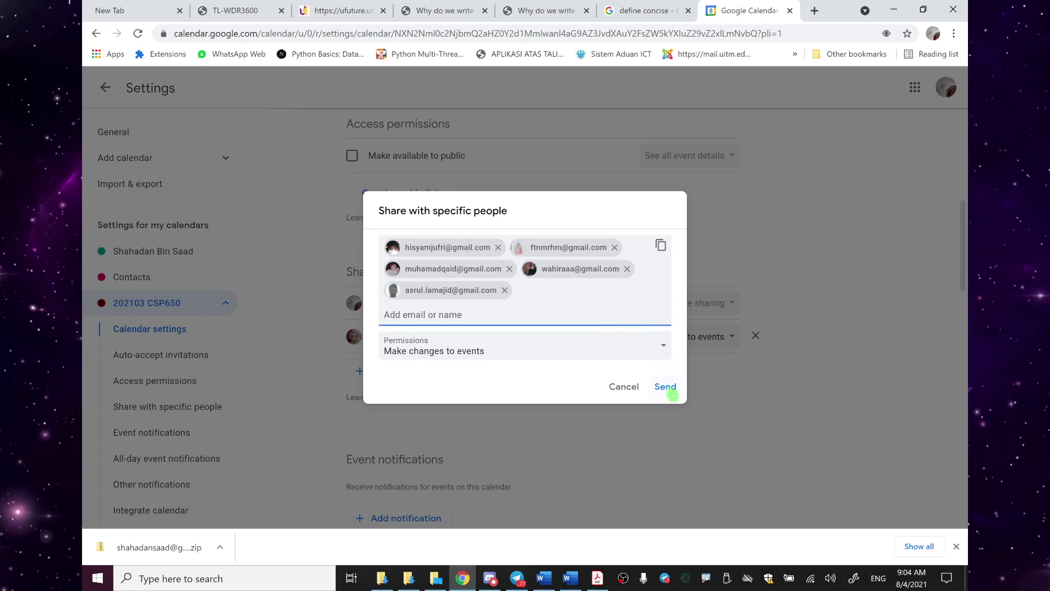
# Send the calendar share to the added students and return from the settings to the April 2021 month view.
pyautogui.click(669, 389)
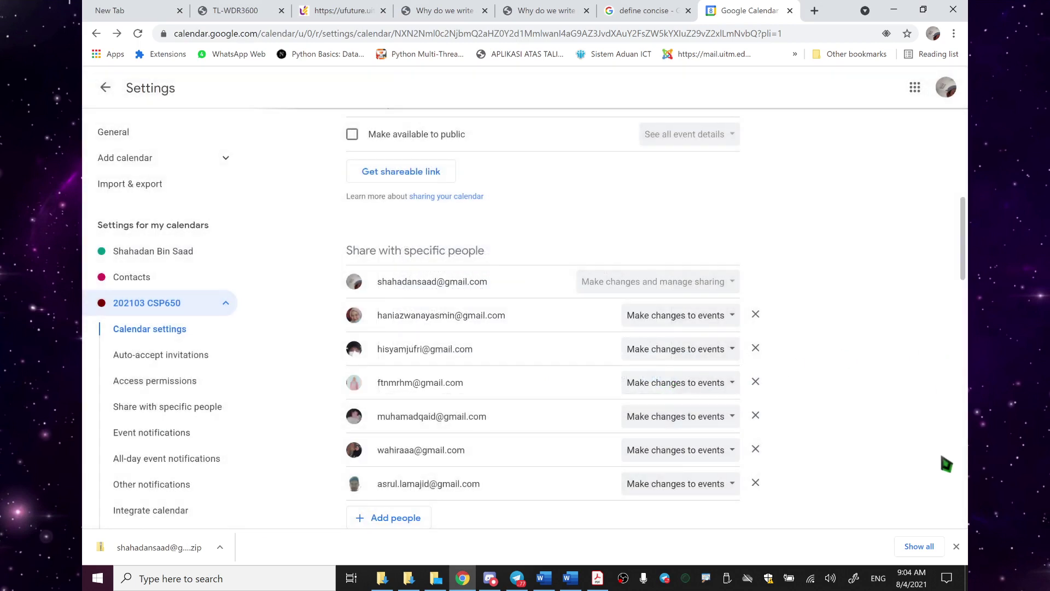
pyautogui.click(104, 90)
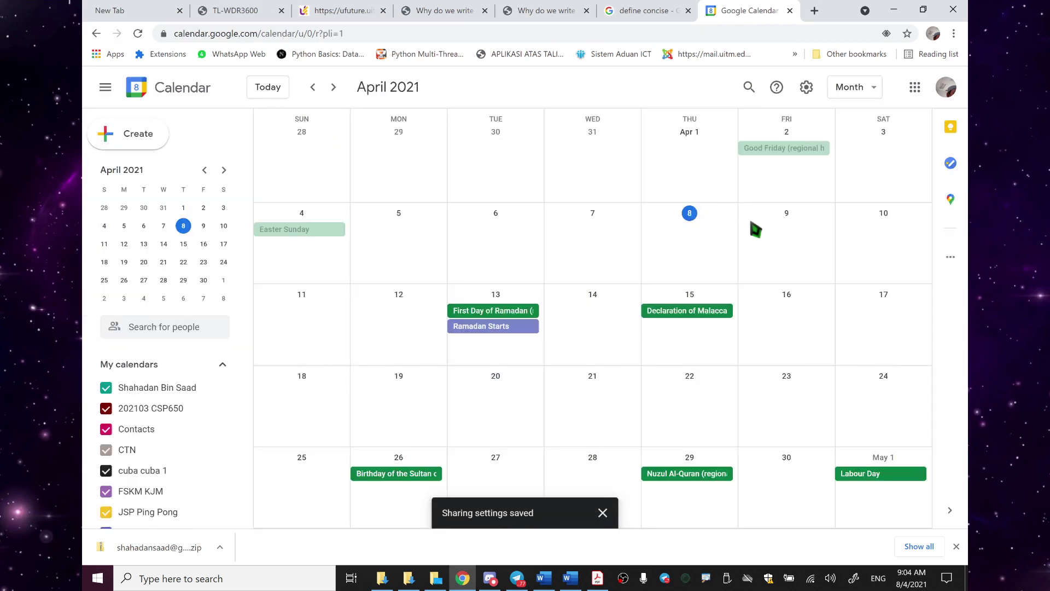